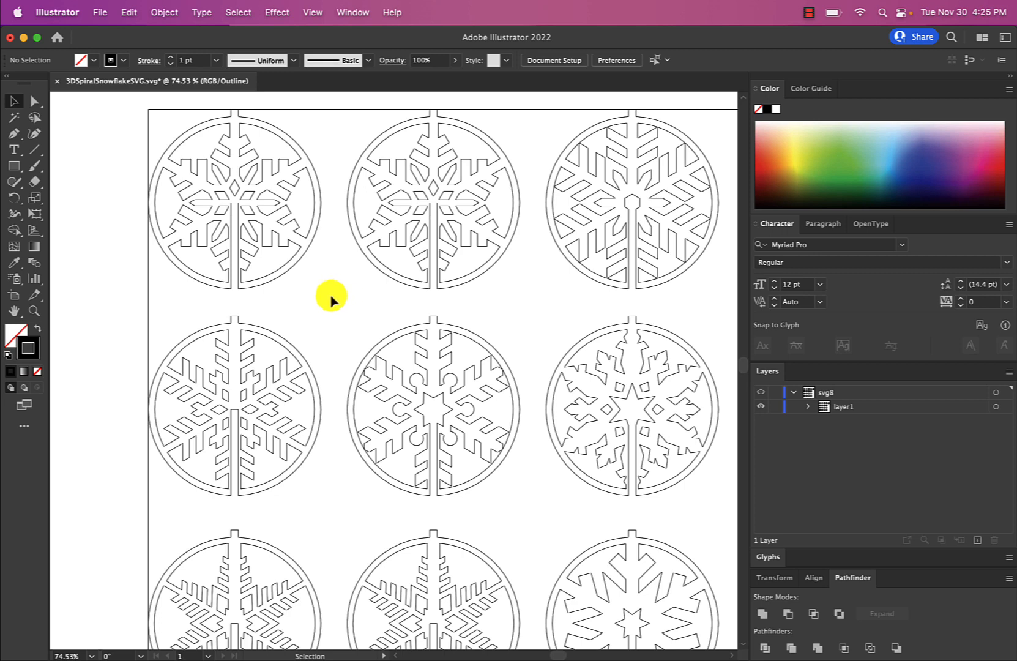
Step: Draw a rectangle over the vertical slot of the first snowflake, from its centre to past the outer ring, and centre it on the slot
scroll(288, 293, up, 5)
scroll(288, 294, up, 7)
scroll(288, 294, left, 5)
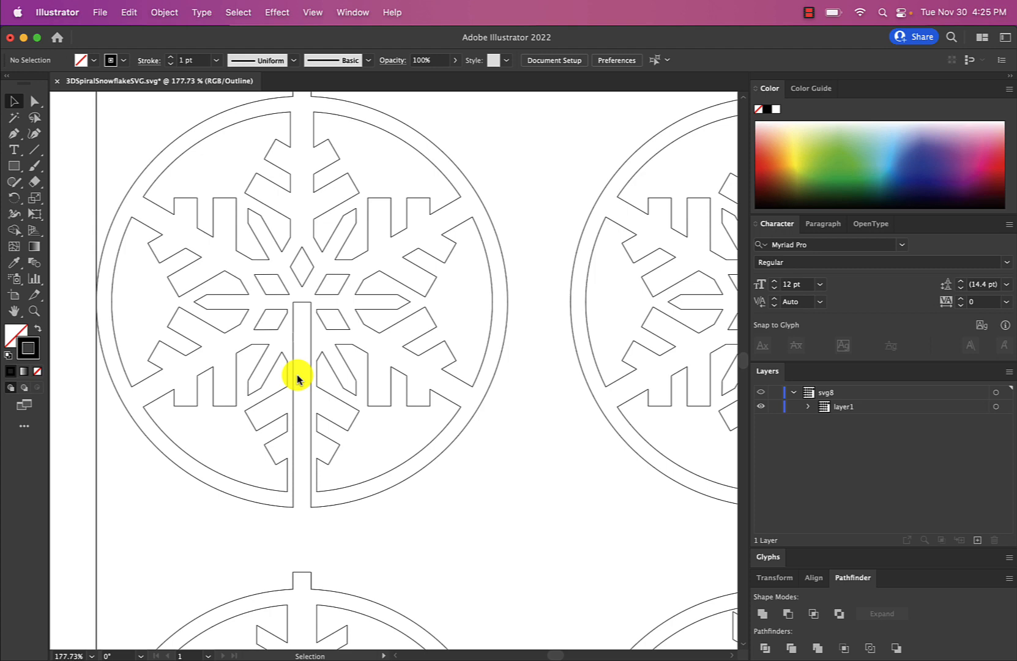
scroll(296, 378, up, 5)
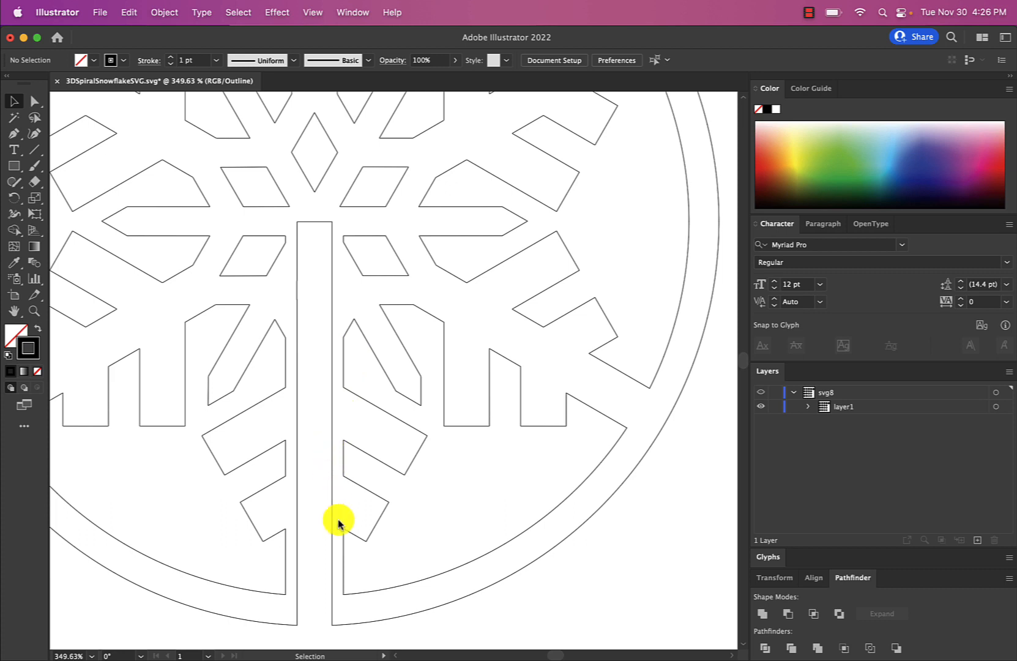
click(14, 165)
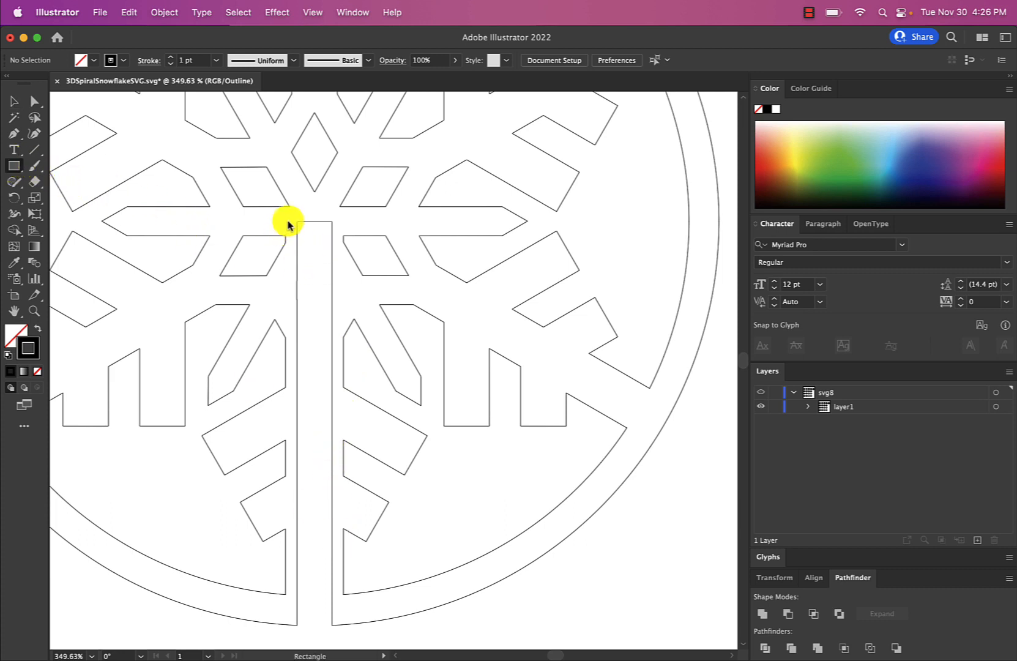
mouse_move(289, 221)
mouse_down()
mouse_move(332, 391)
mouse_move(342, 643)
mouse_up()
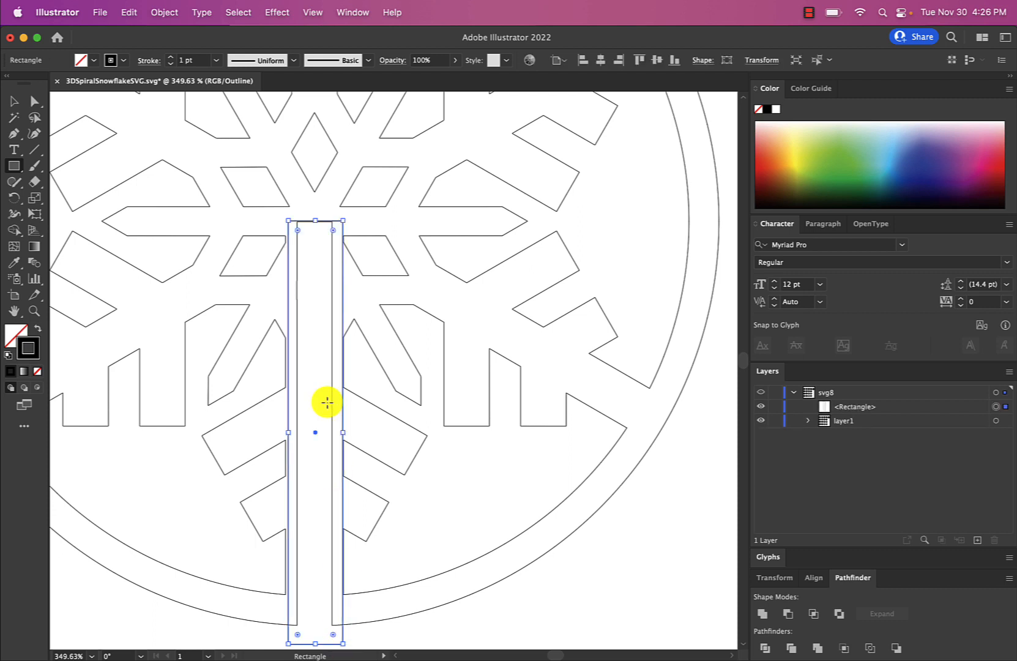
click(13, 102)
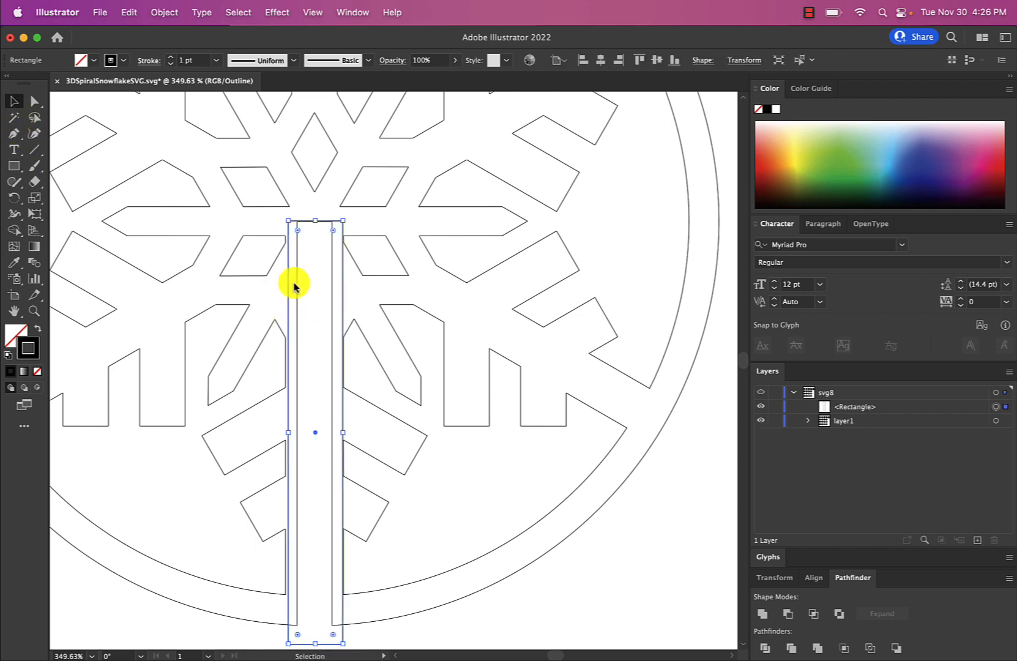
scroll(294, 286, up, 2)
drag(320, 210, 318, 211)
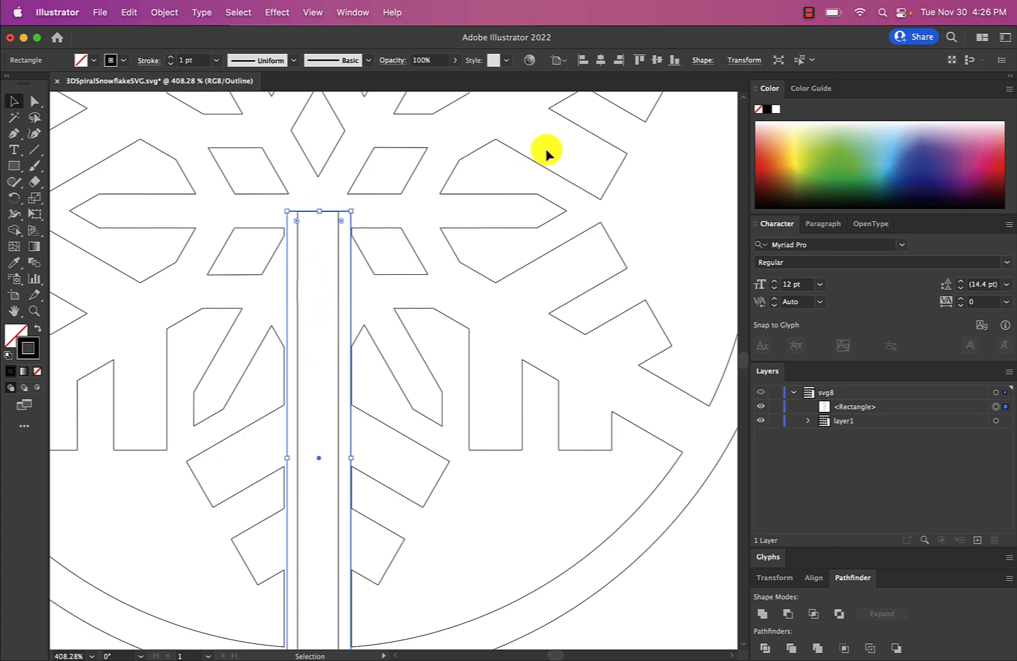
Step: Set the slot rectangle's width to 0.222 in
click(745, 62)
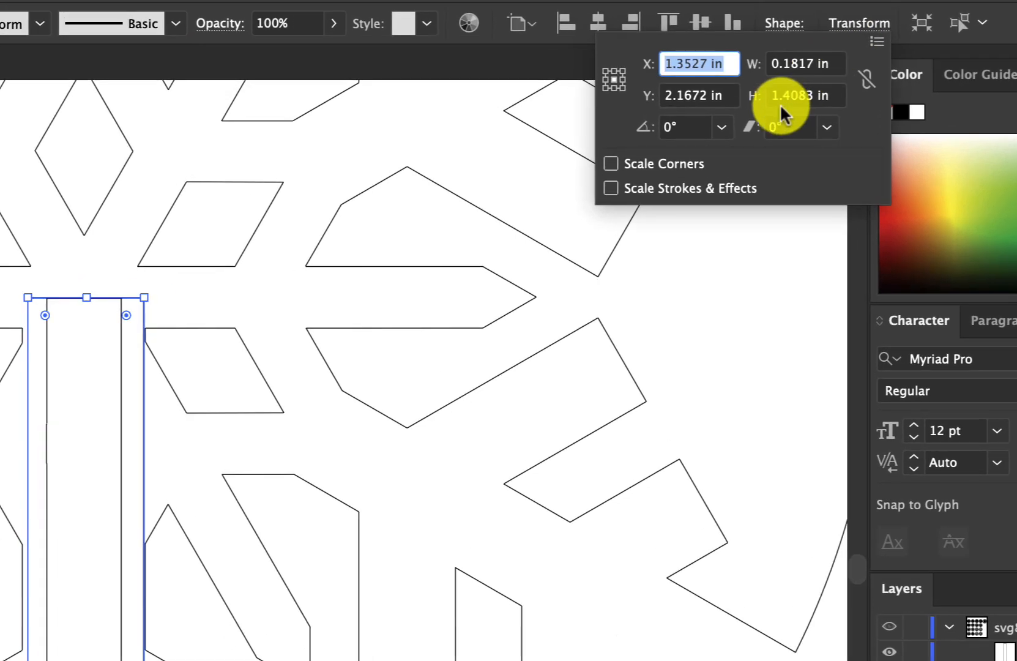
double_click(785, 63)
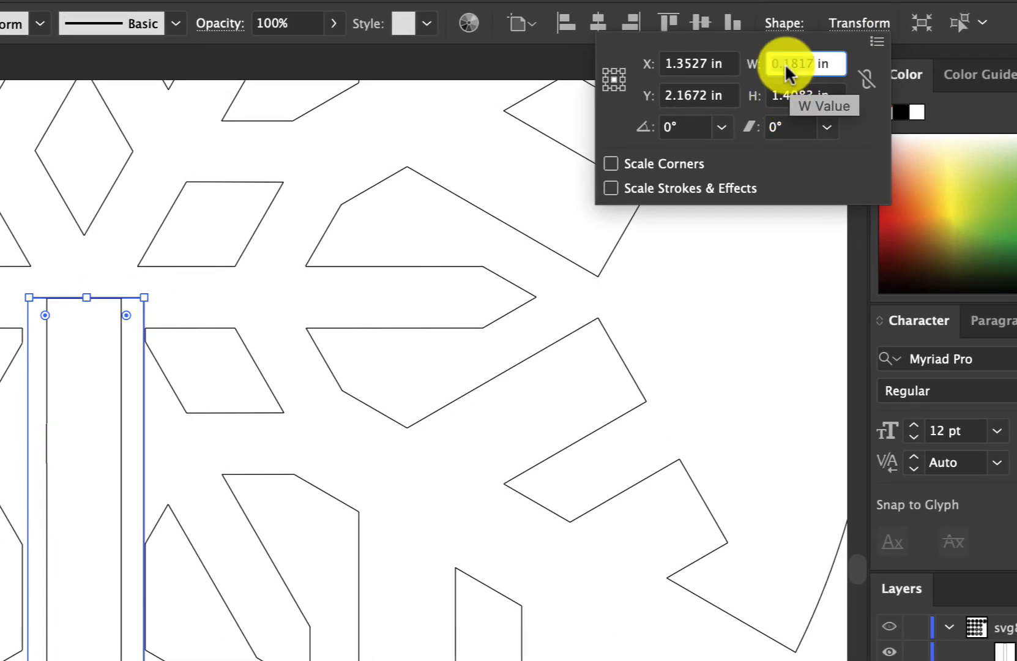
text(.222)
key(Tab)
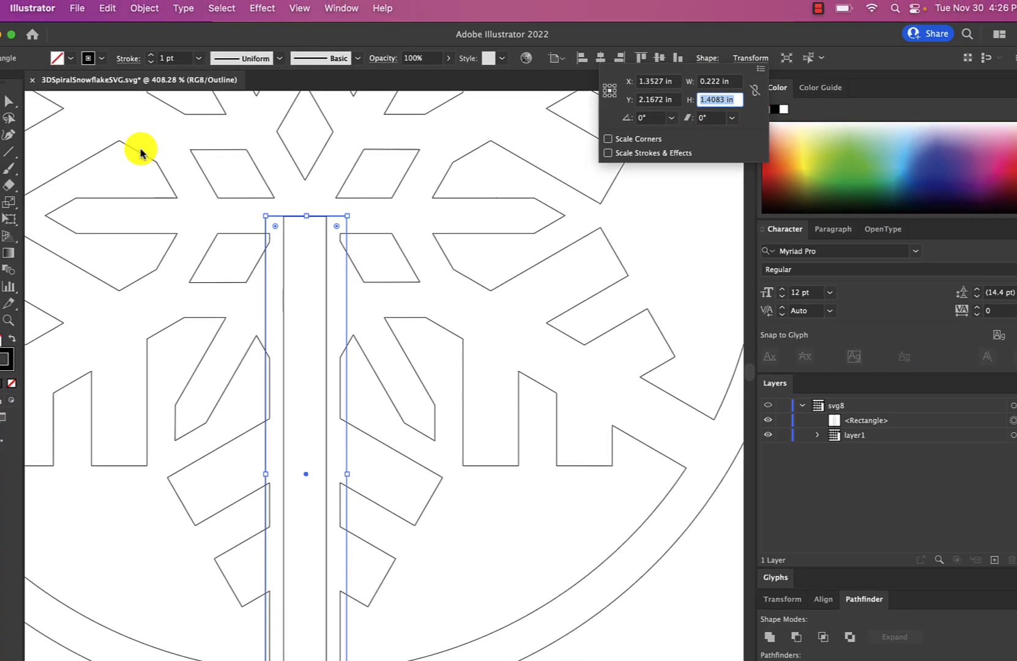
key(Return)
Step: Extend the rectangle's lower end further below the outer ring and fine-tune its position so it is centred over the slot
scroll(260, 295, down, 5)
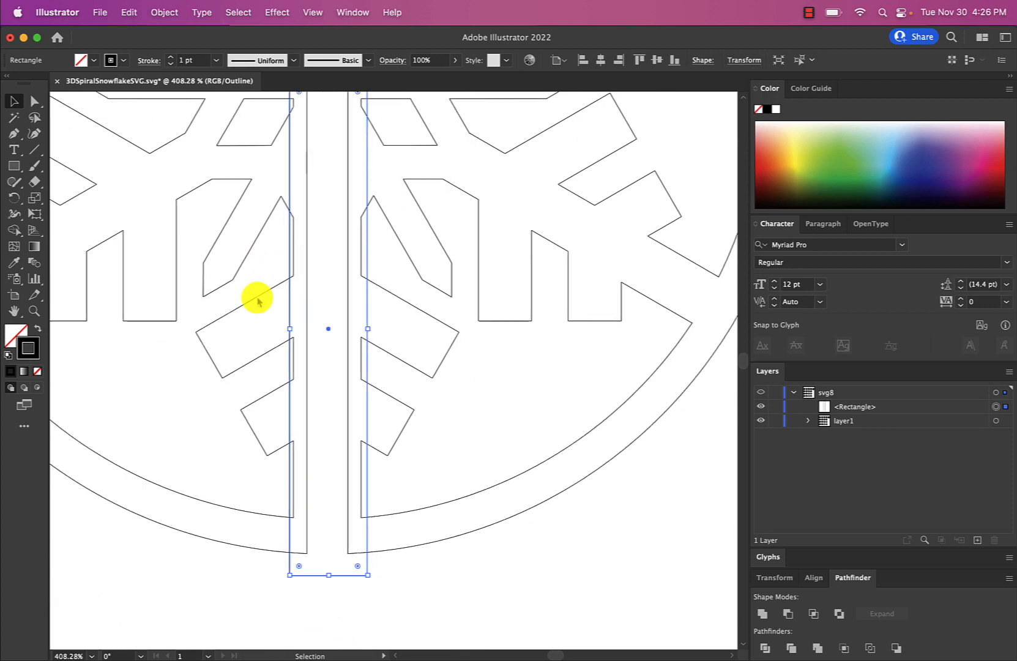
drag(329, 575, 330, 613)
scroll(325, 589, up, 5)
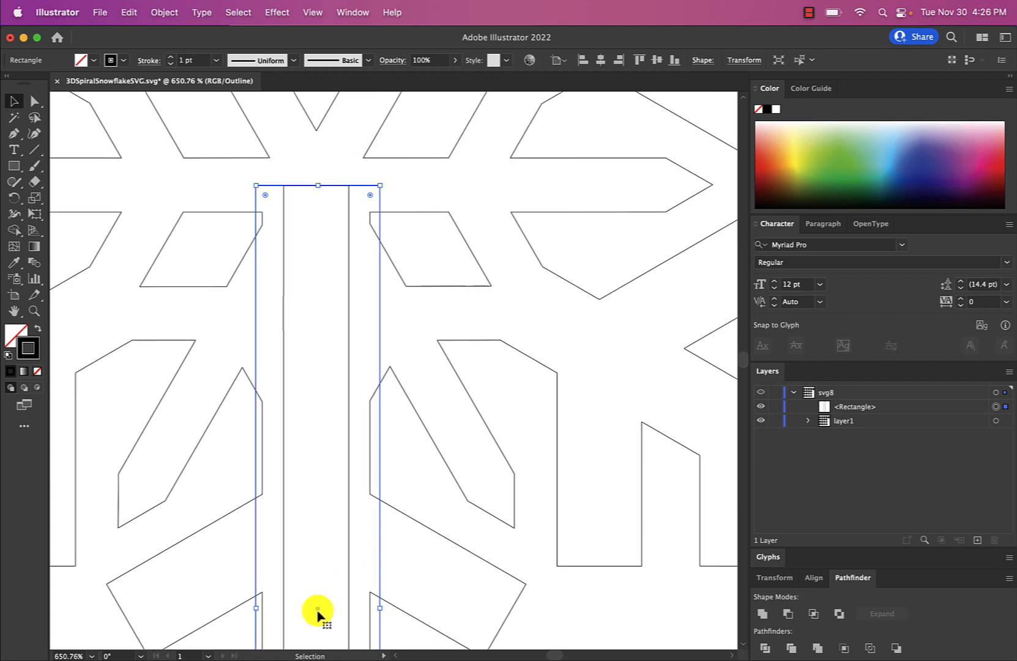
drag(318, 613, 316, 612)
scroll(315, 613, down, 2)
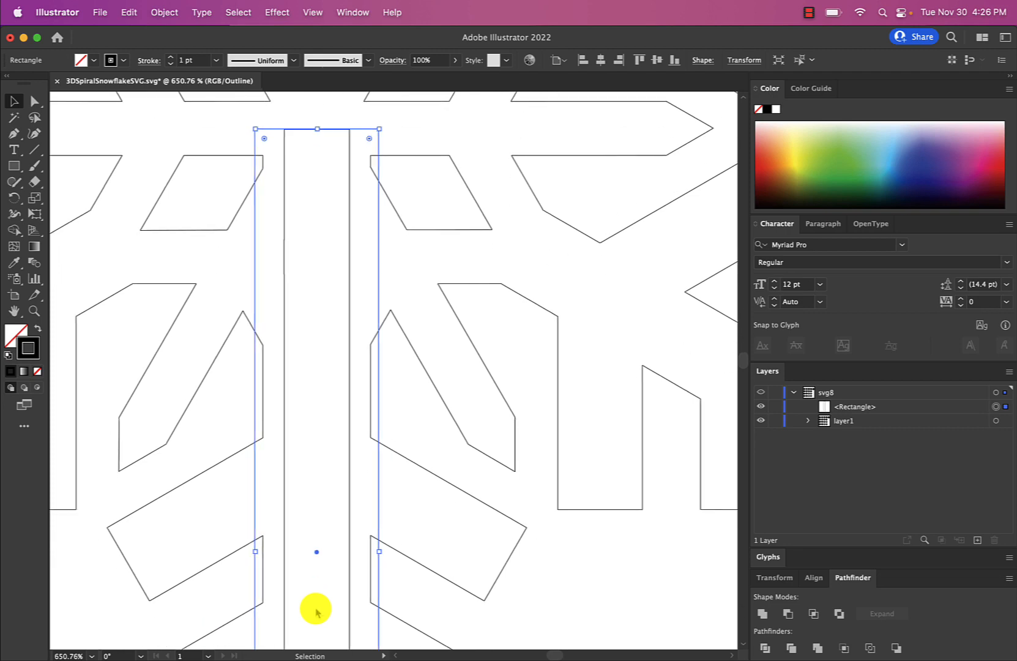
scroll(316, 612, down, 3)
scroll(317, 612, down, 6)
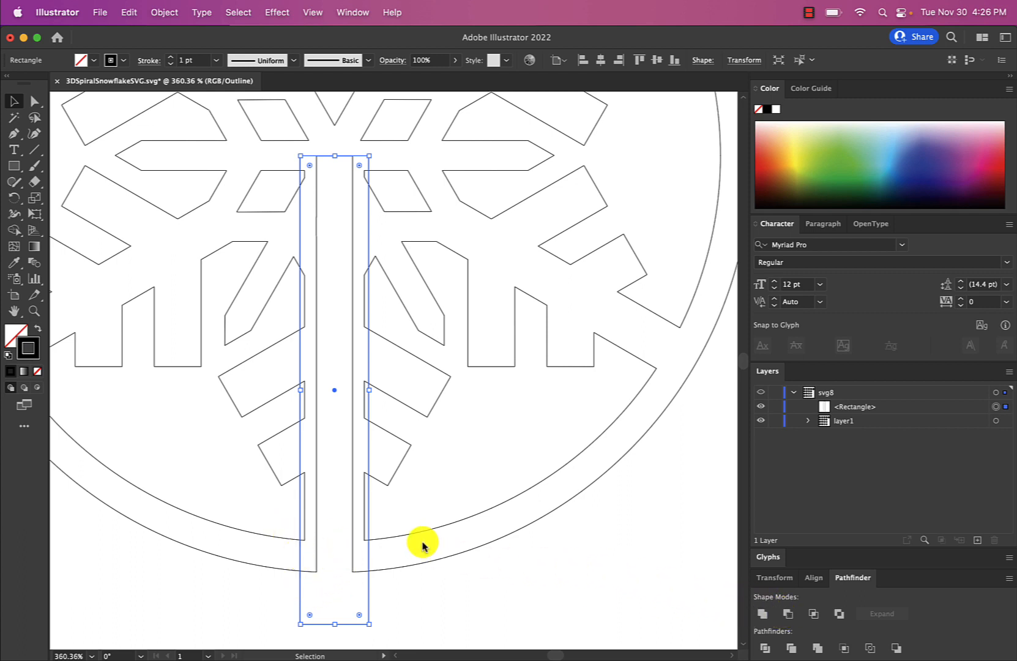
Step: Ungroup the snowflake artwork into separate snowflakes and clear the selection
click(420, 568)
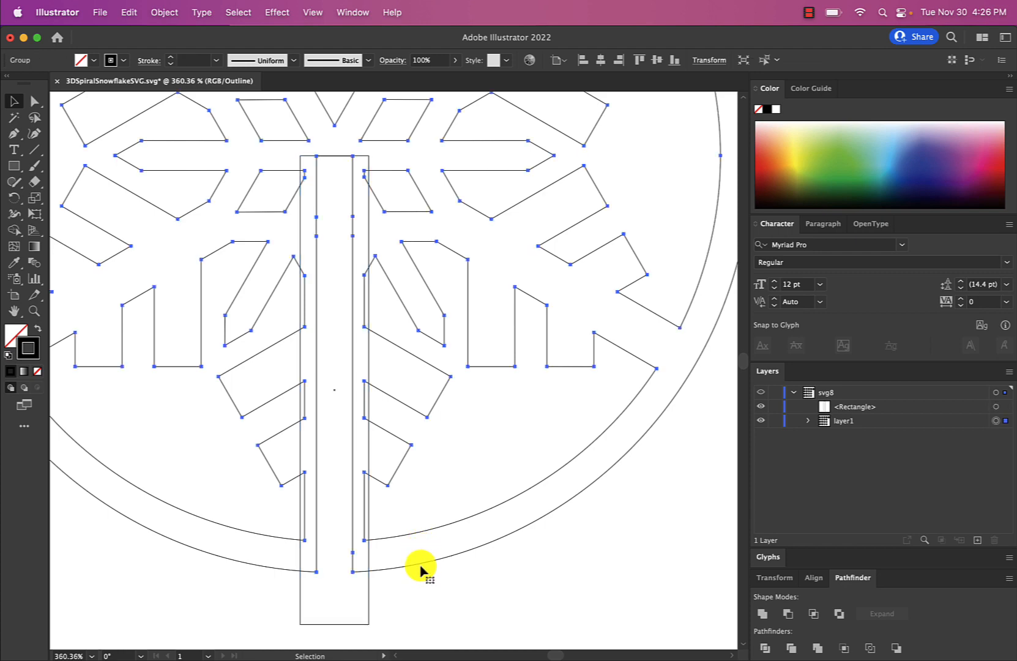
scroll(420, 568, down, 3)
scroll(348, 589, down, 3)
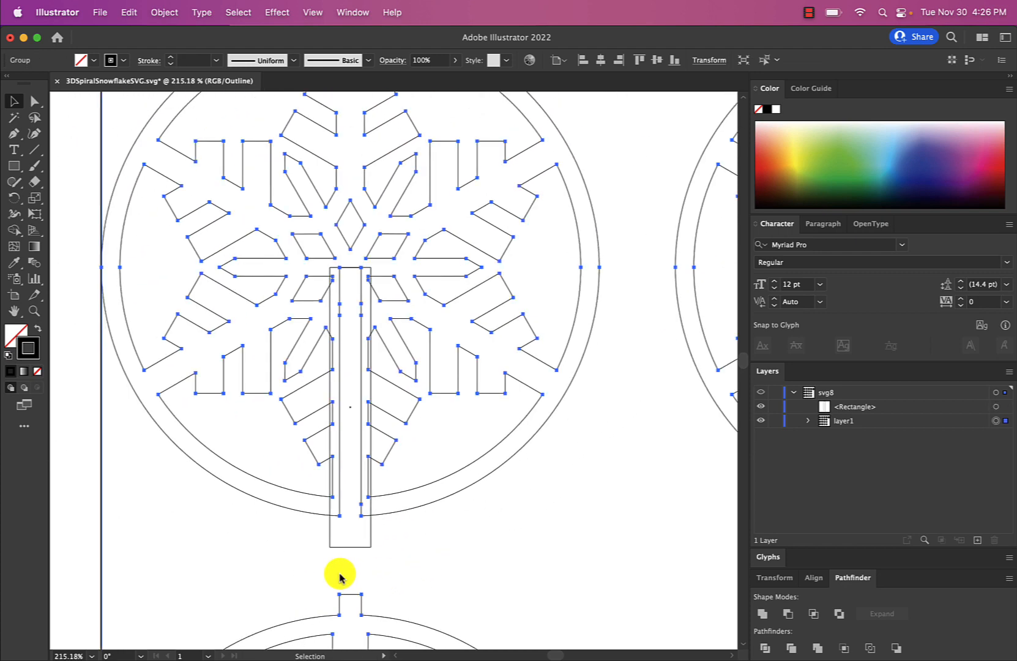
right_click(210, 477)
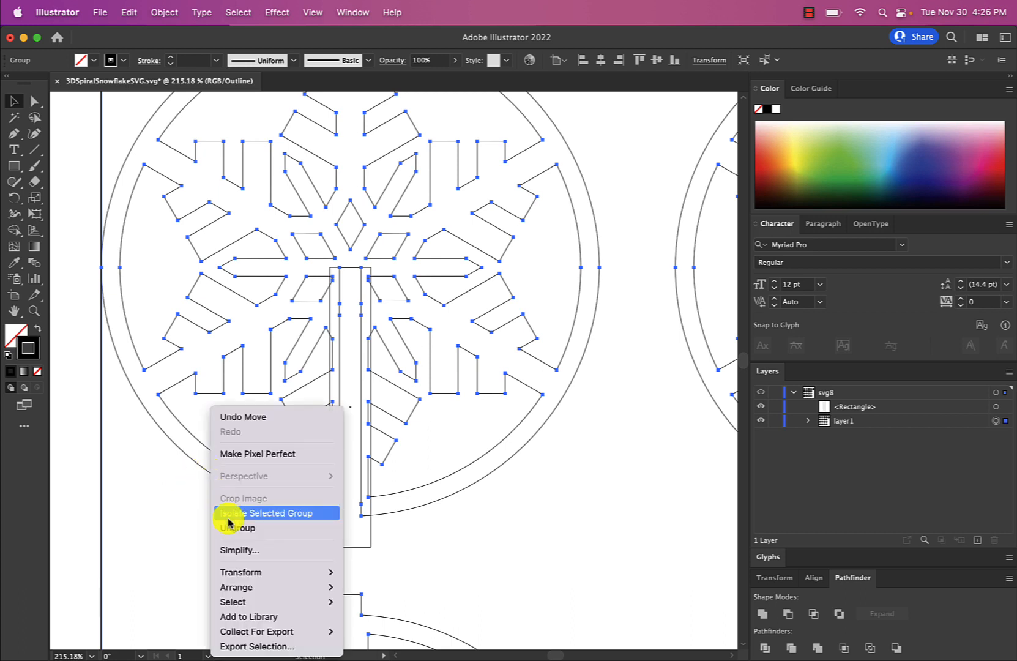
click(236, 528)
click(232, 540)
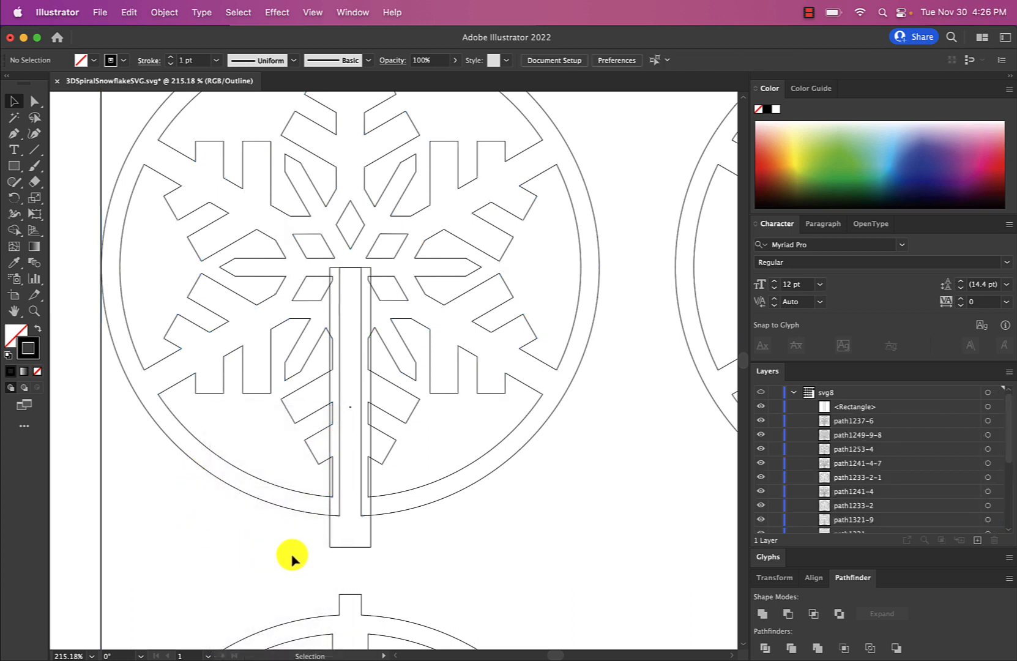
Step: Try to cut the wider slot by subtracting the rectangle from the first snowflake with Minus Front
drag(292, 552, 380, 520)
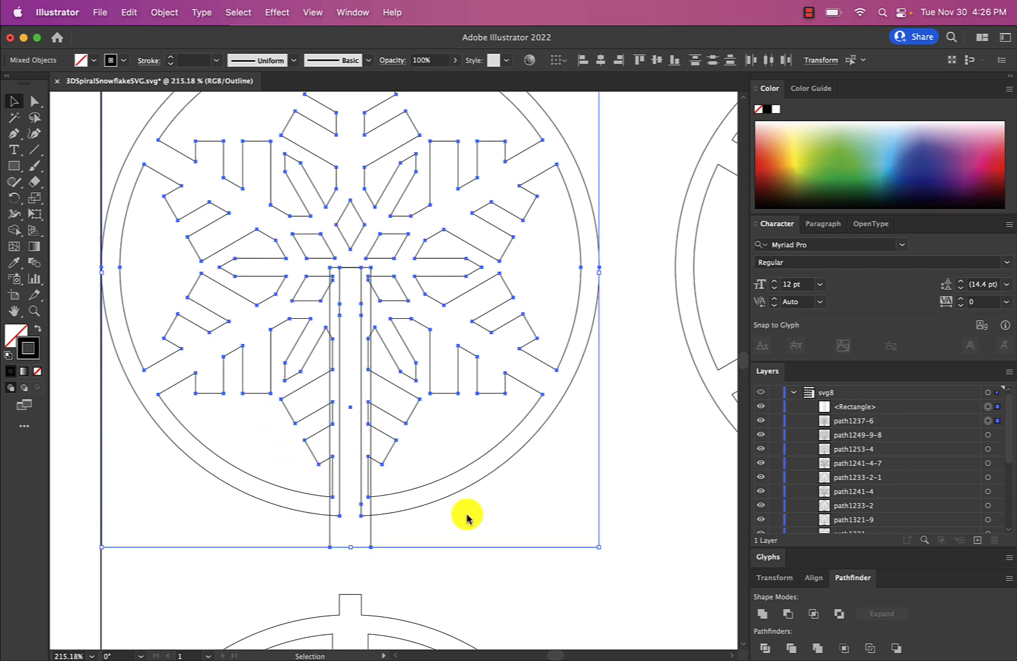
click(788, 617)
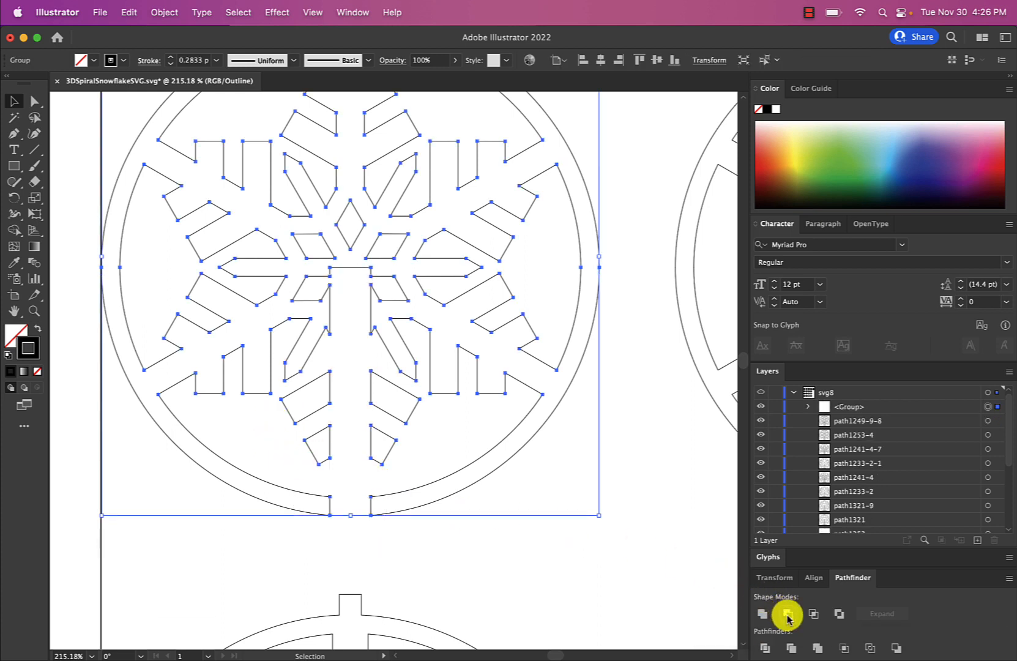
click(404, 535)
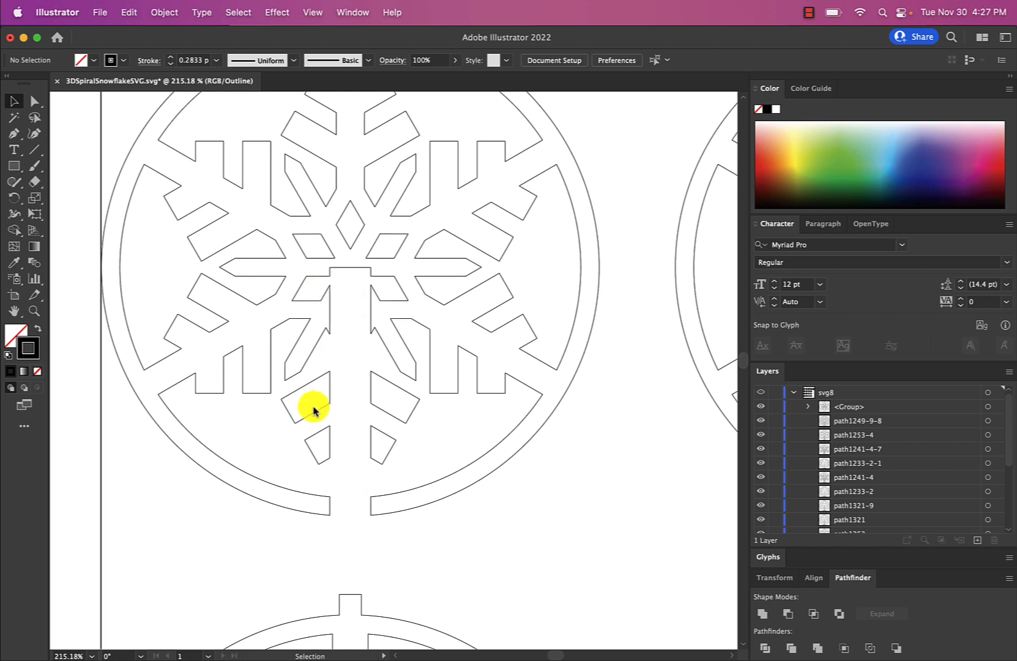
scroll(313, 409, up, 3)
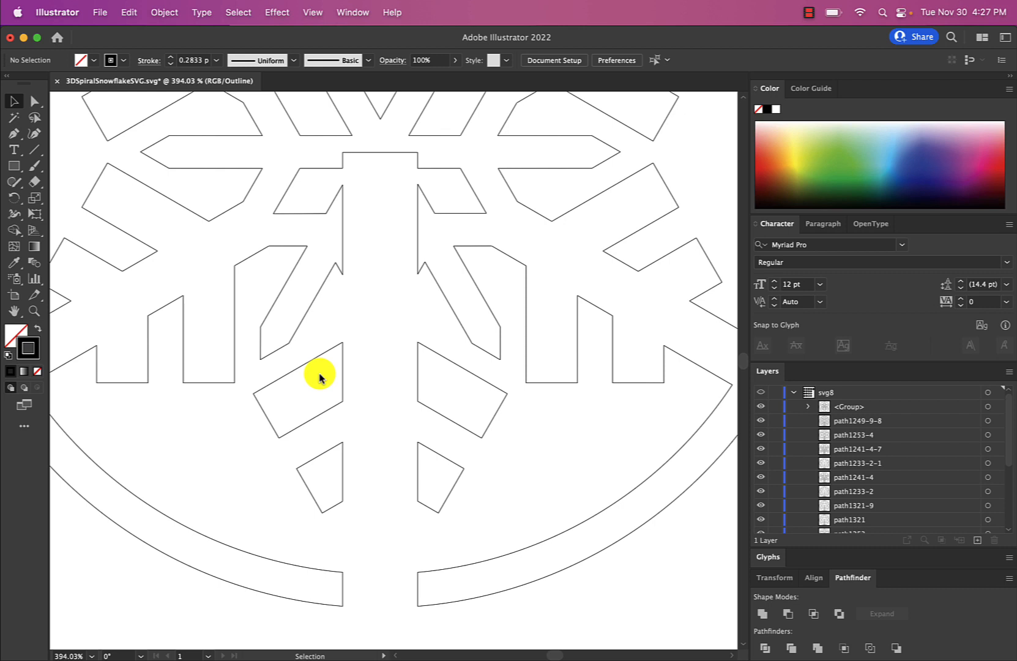
key(super+z)
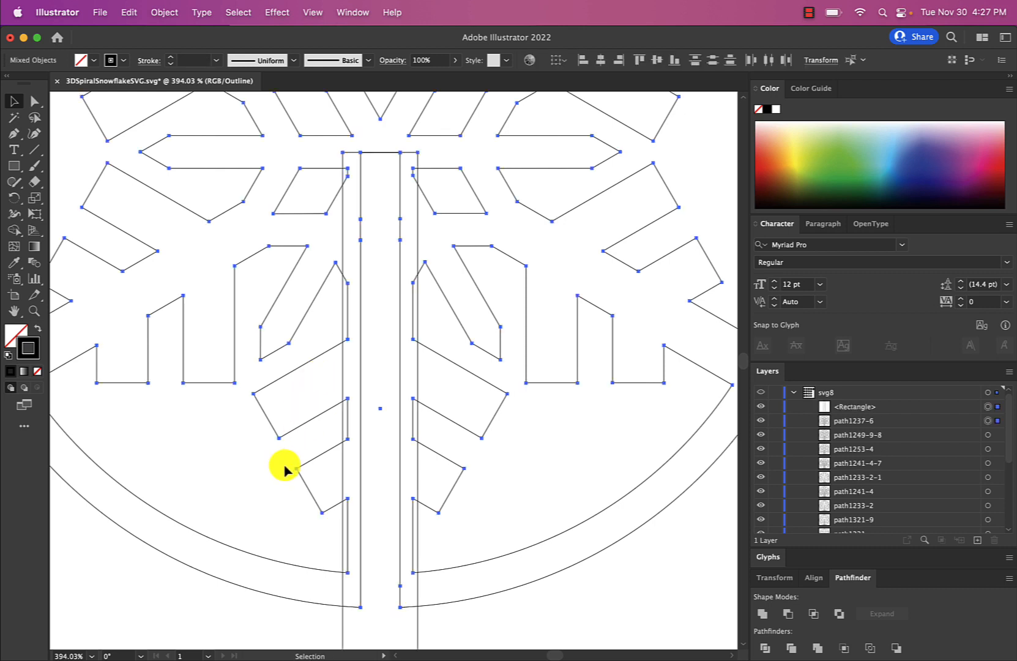
click(351, 436)
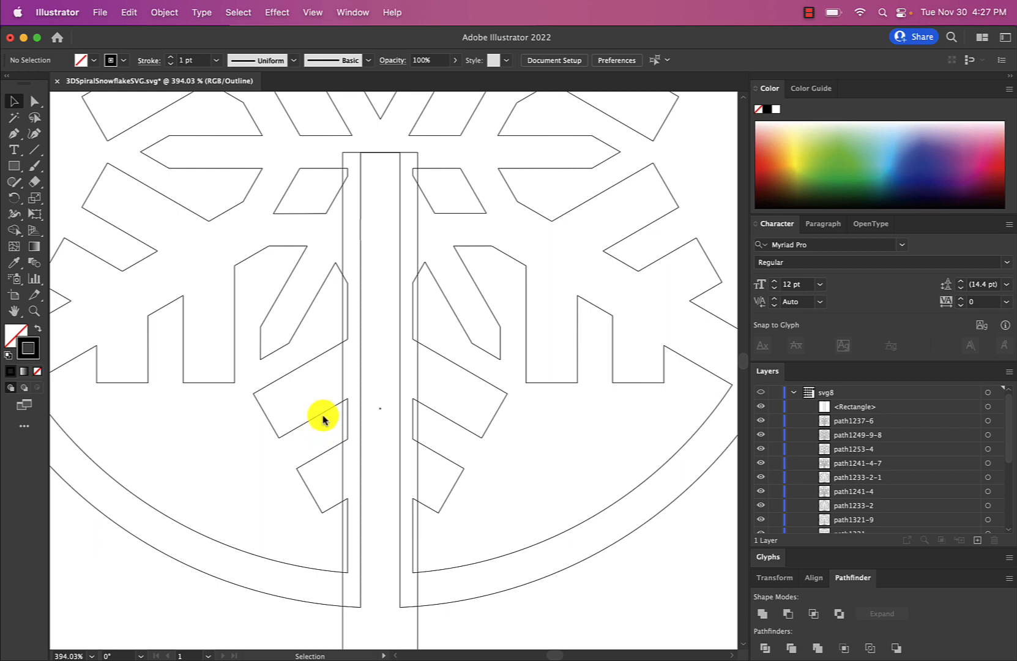
Step: Lock the slot rectangle so it stays in place as a guide
scroll(322, 419, down, 1)
scroll(323, 415, down, 1)
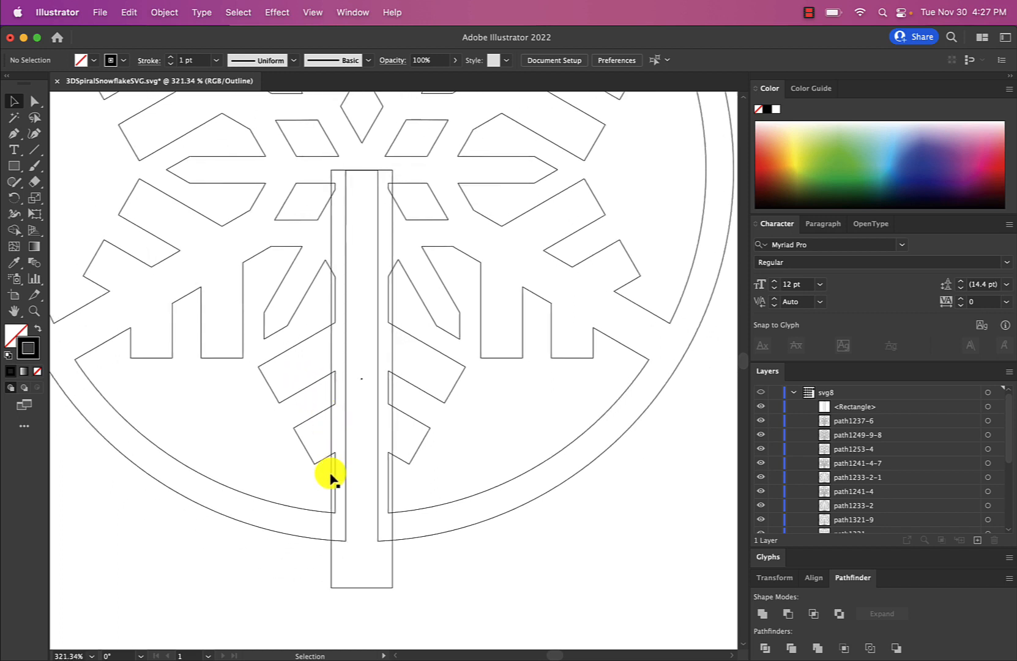
click(331, 552)
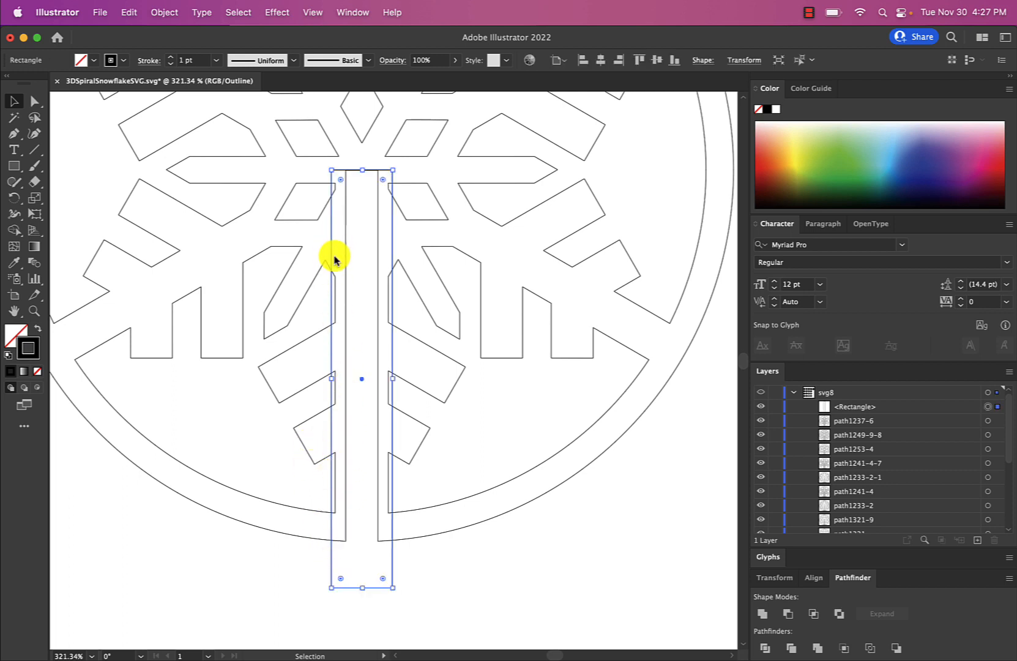
click(775, 407)
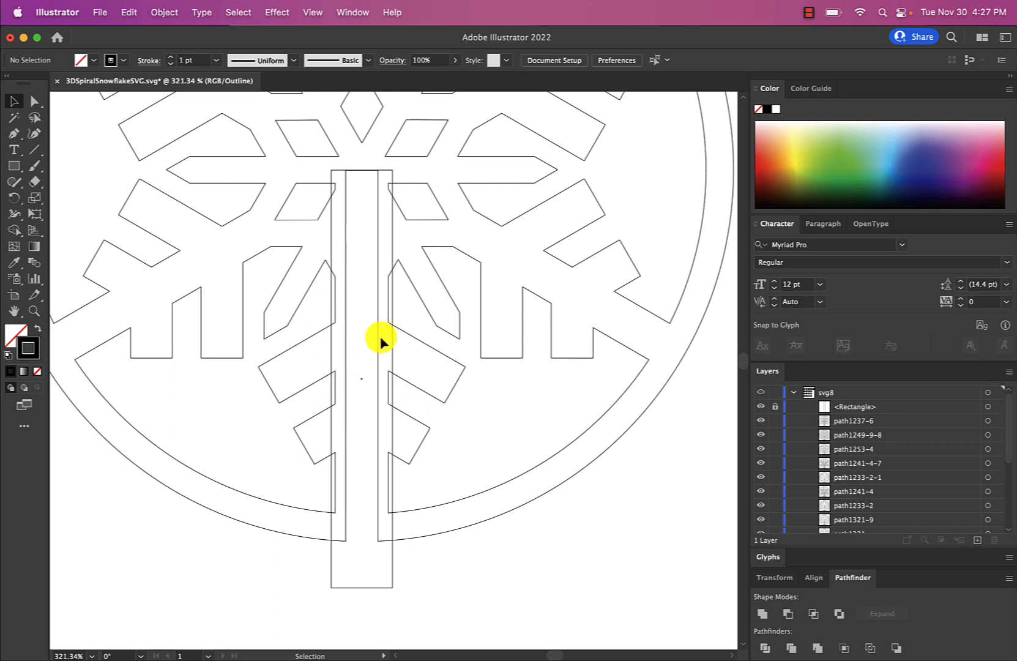
Step: Draw a narrow rectangle along the locked rectangle's left side, ending inside the outer ring, and place a matching copy along its right side
click(14, 171)
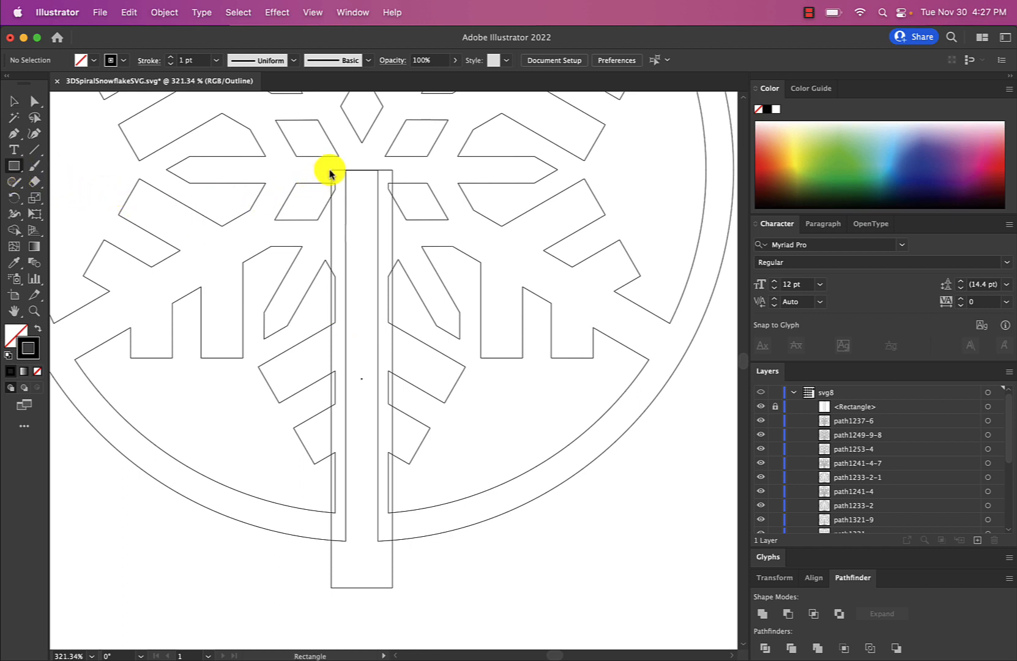
drag(331, 170, 318, 525)
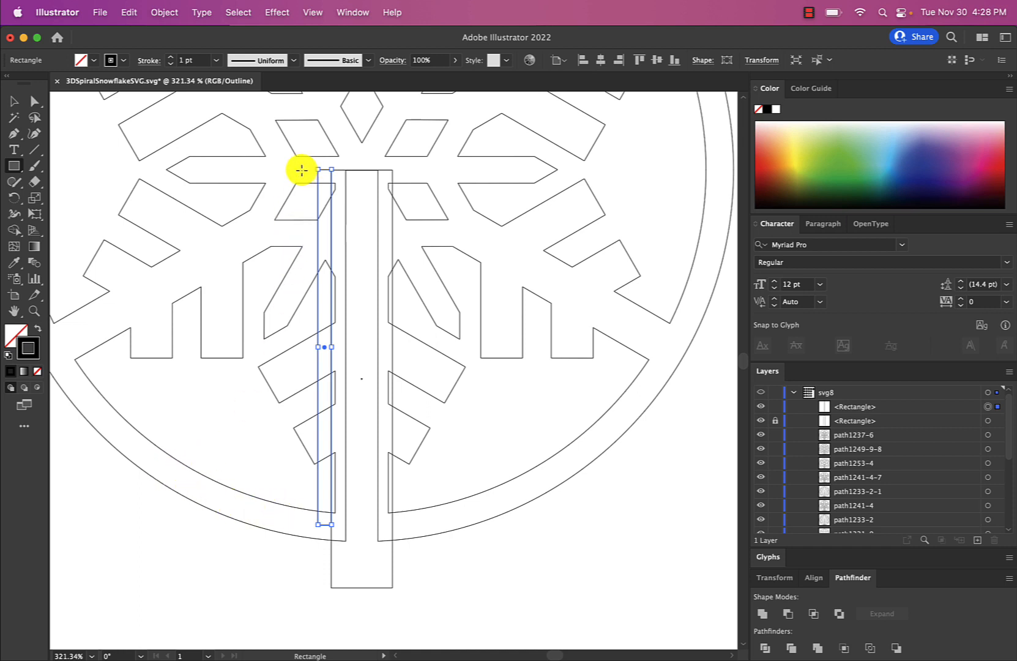
click(13, 100)
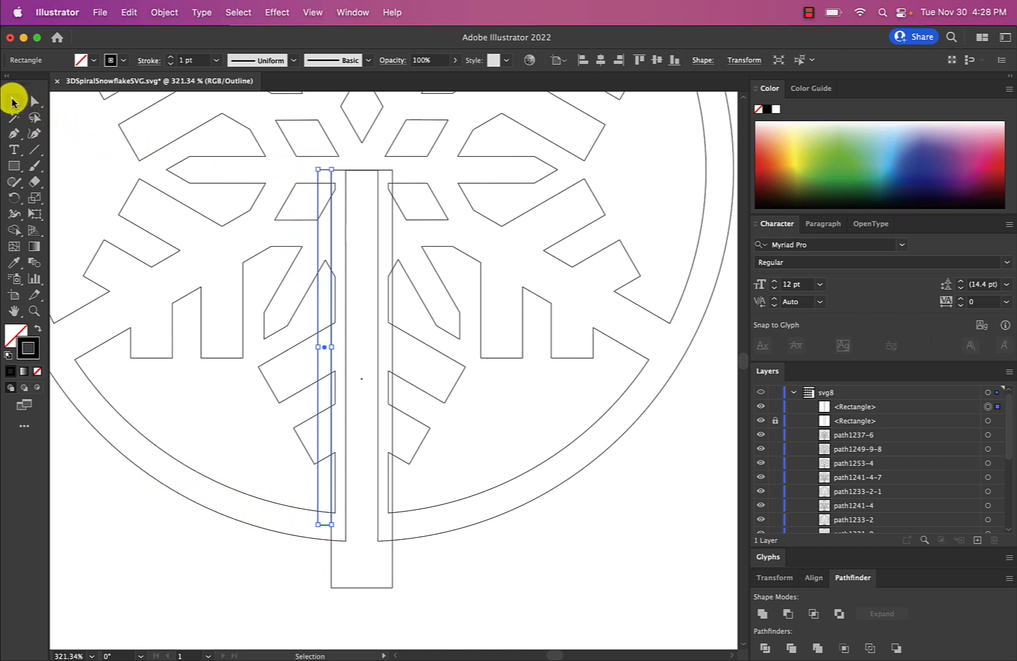
key(super+v)
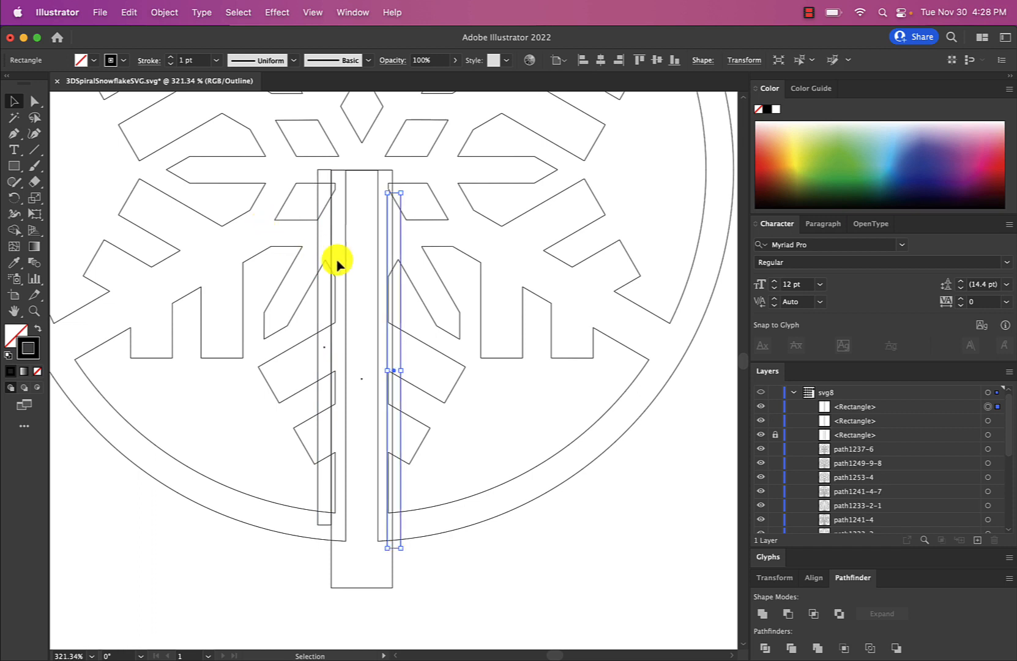
drag(400, 245, 404, 224)
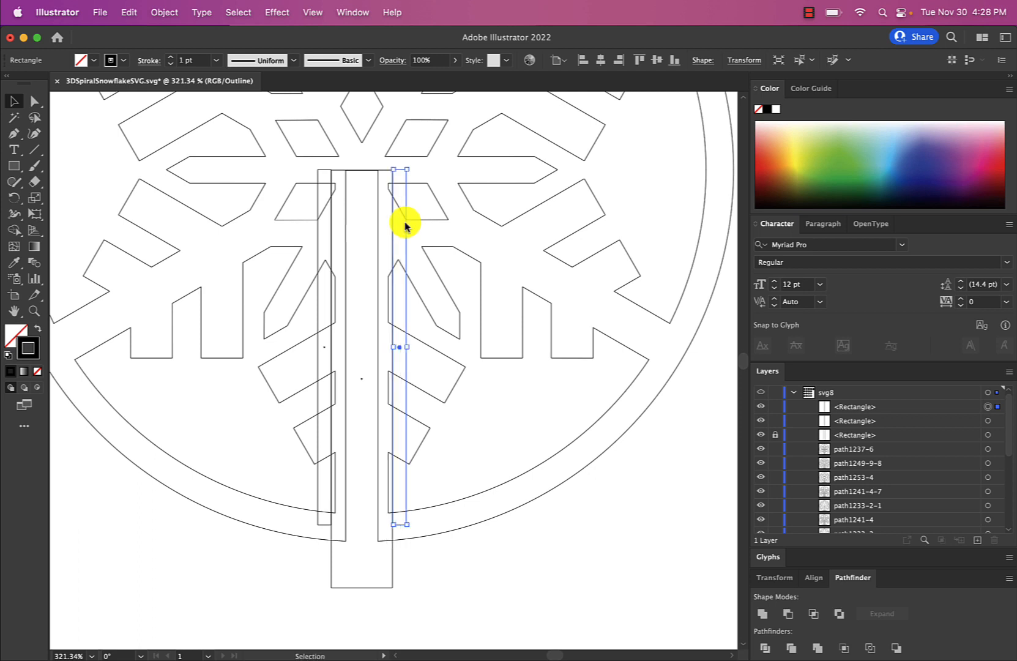
Step: Unite the first snowflake with both narrow side rectangles, and hide the locked slot rectangle
click(172, 490)
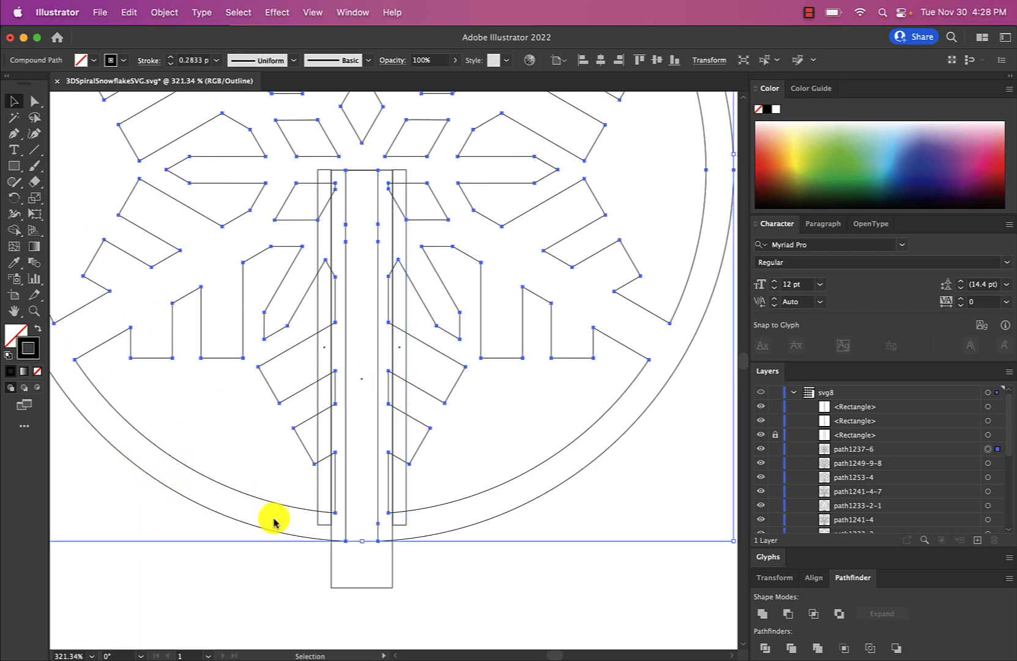
shift+click(317, 490)
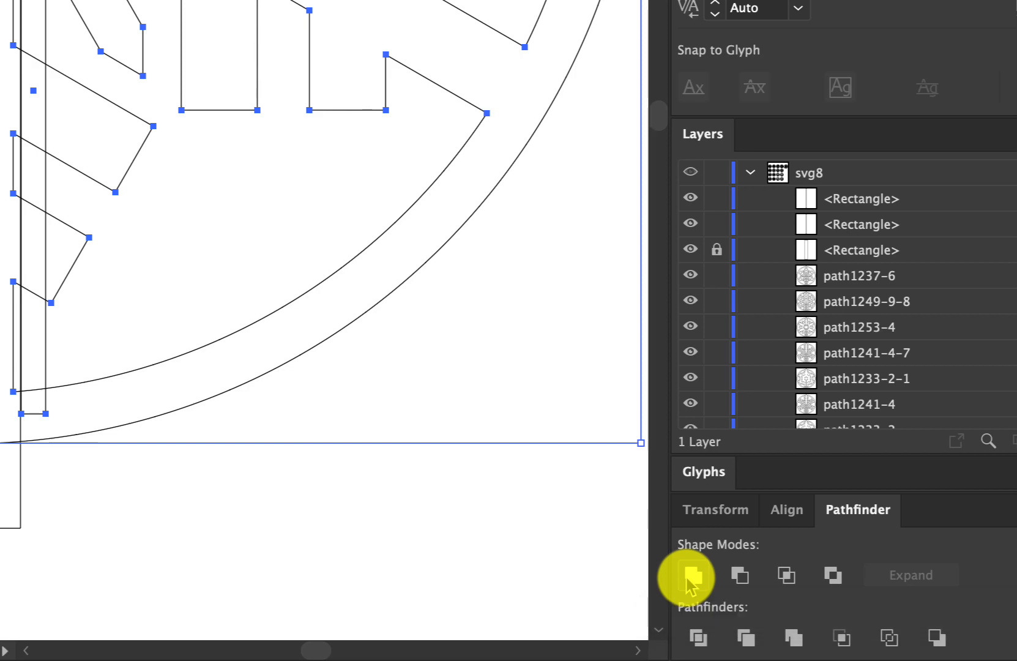
click(692, 577)
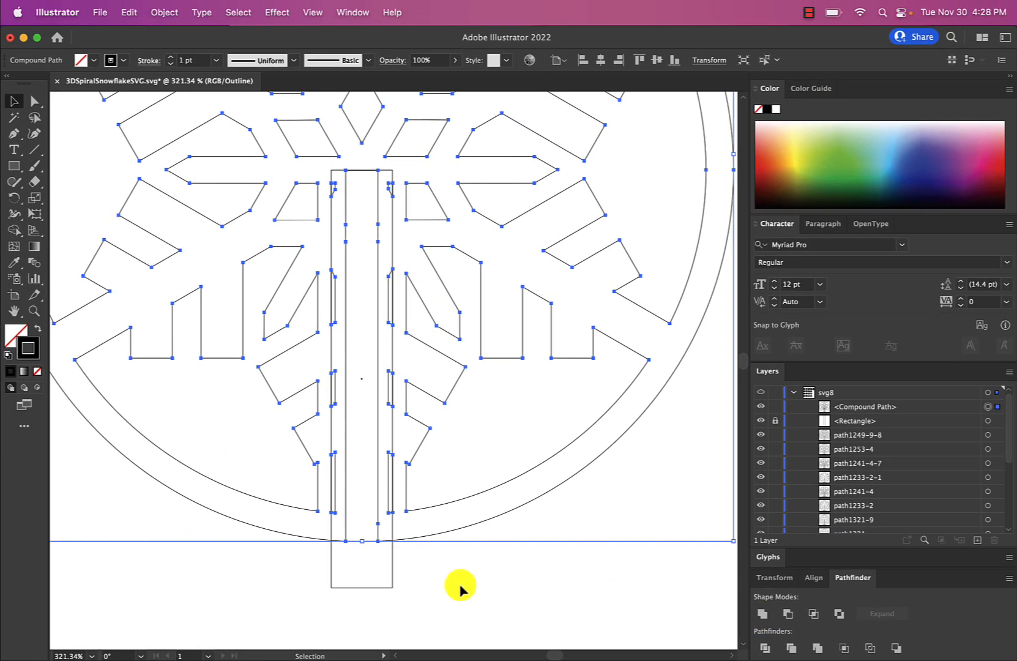
click(761, 421)
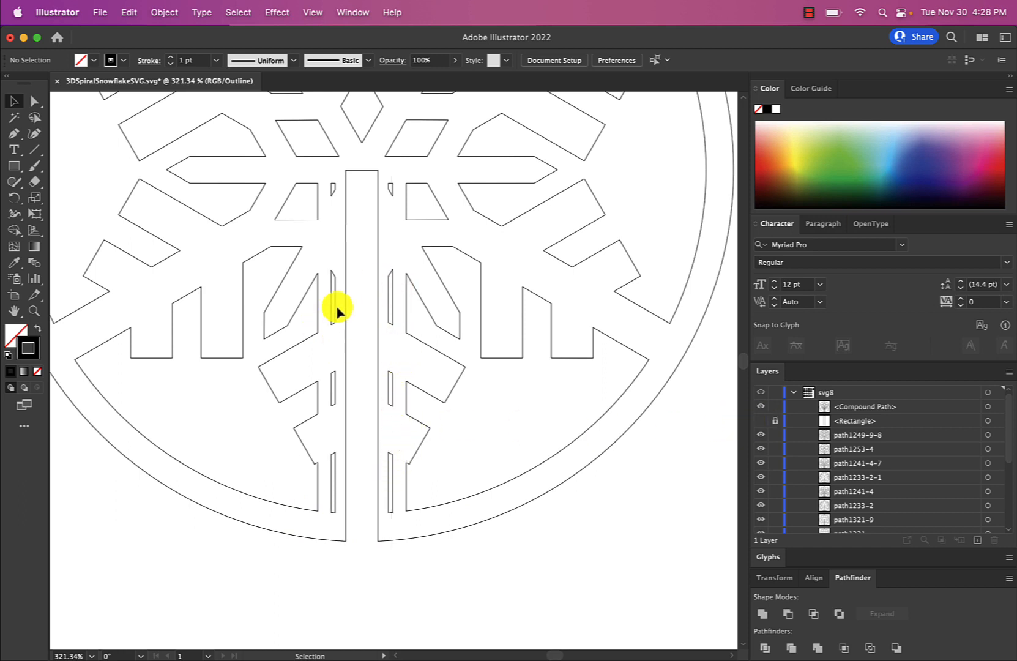
Step: Show and unlock the slot rectangle, and cut the wider slot by subtracting it from the first snowflake with Minus Back
click(768, 423)
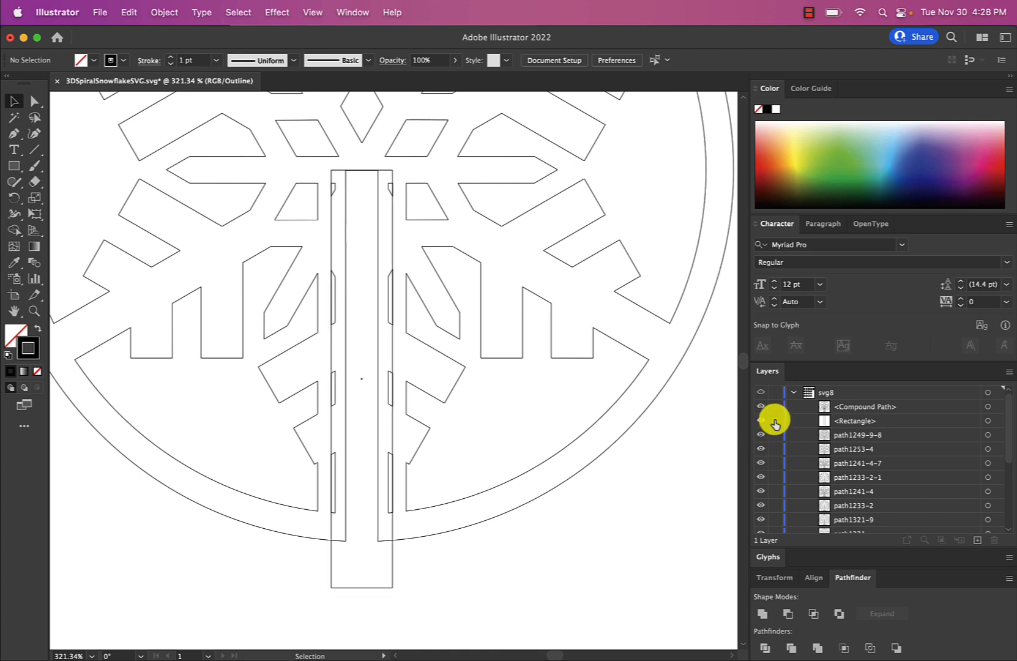
drag(430, 591, 286, 471)
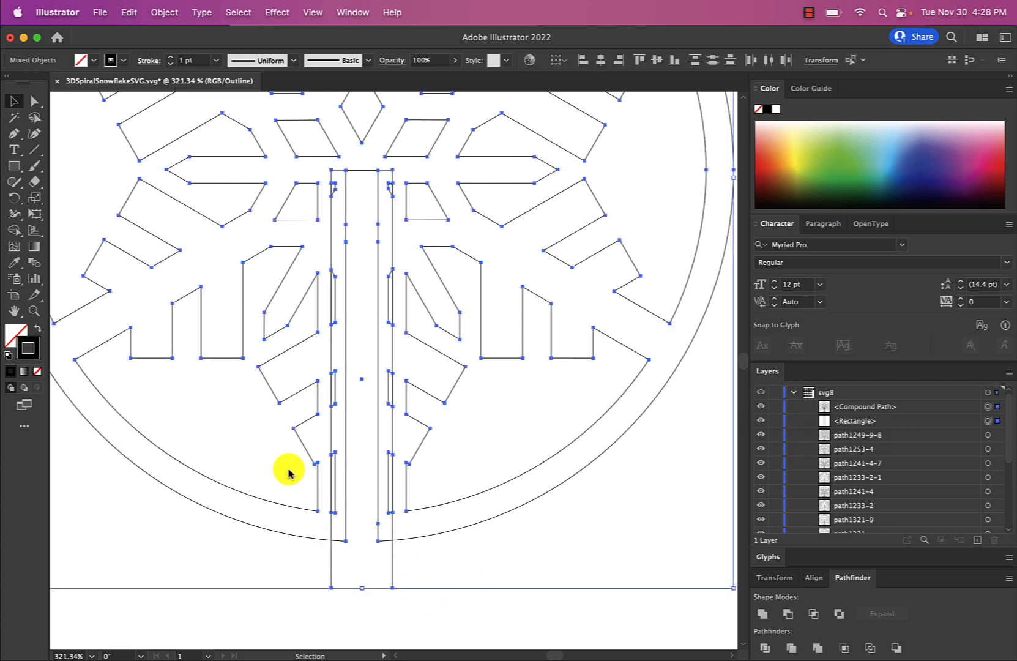
click(787, 614)
key(super+z)
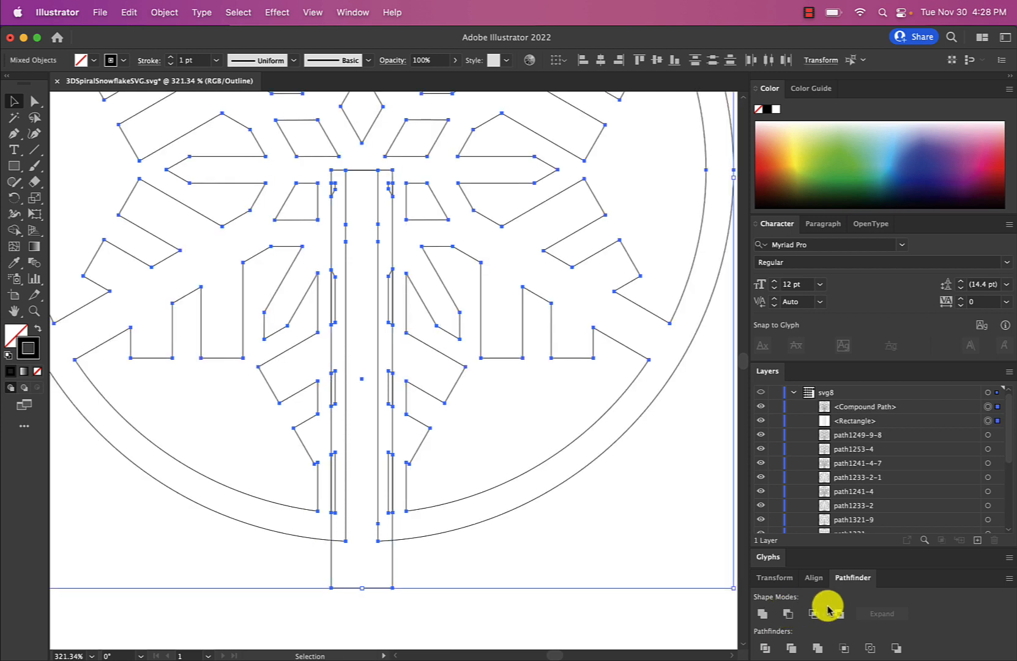
click(896, 647)
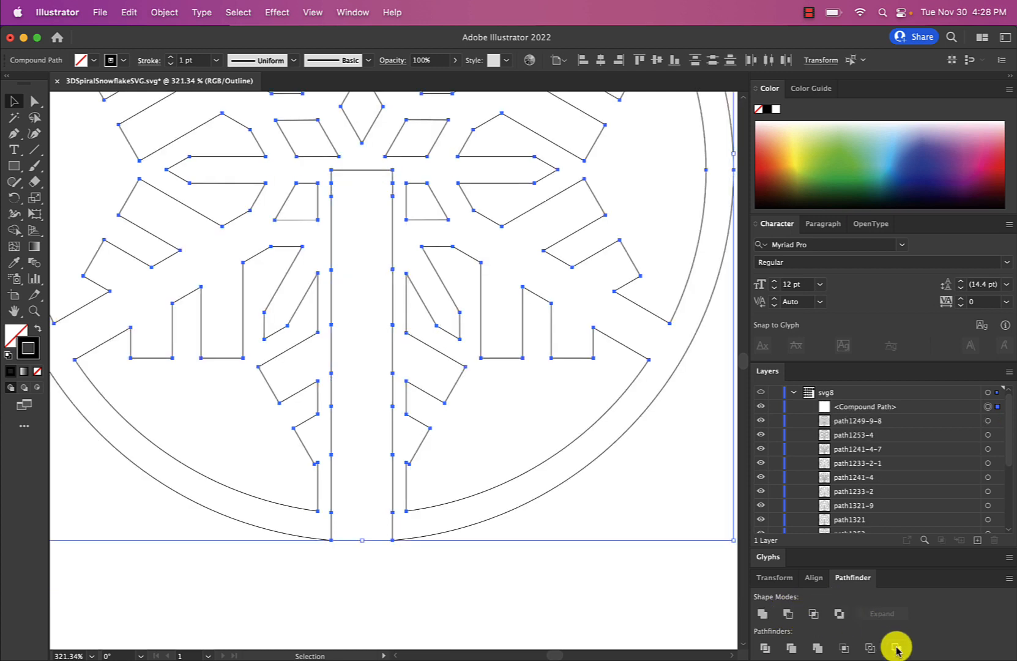
click(553, 627)
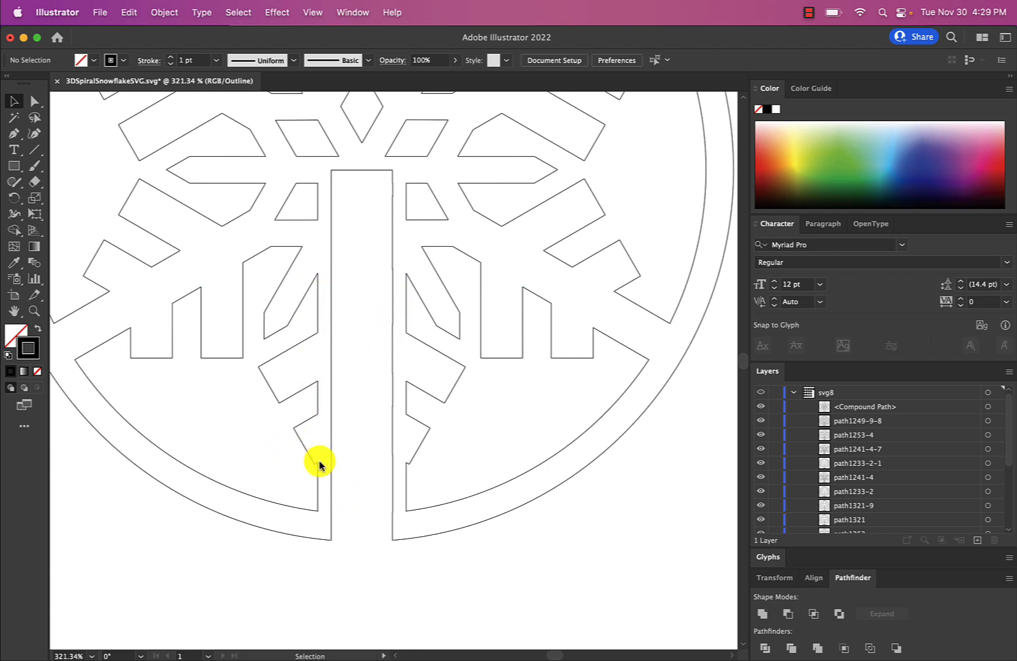
Step: Draw a rectangle over the slot of the second row's first snowflake, from the slot's upper end past the ring, and set its width to 0.222 in
scroll(319, 463, down, 3)
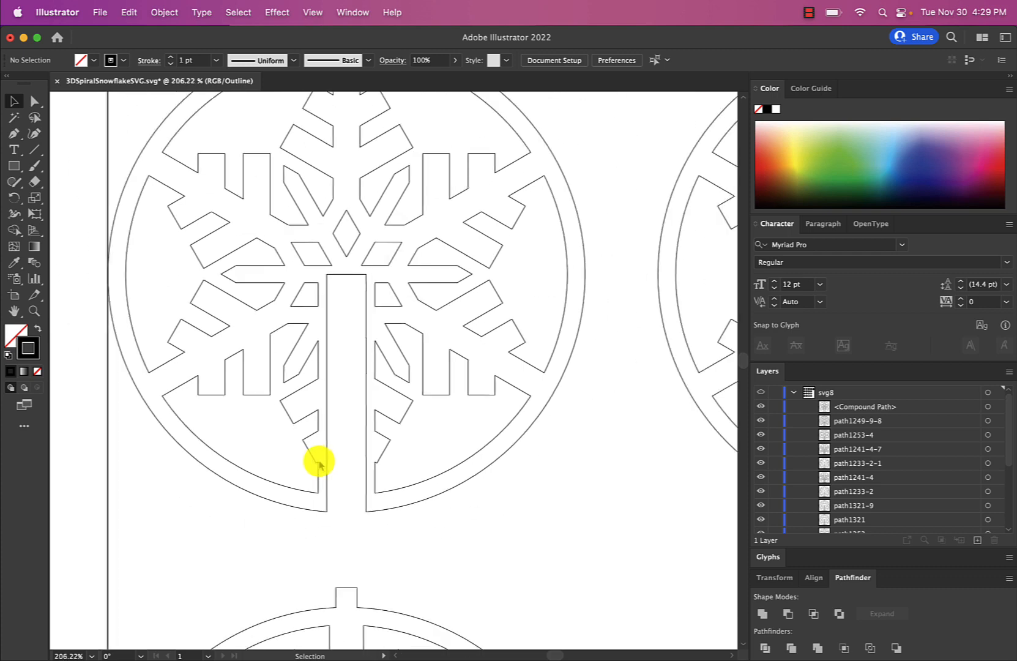
scroll(319, 463, down, 5)
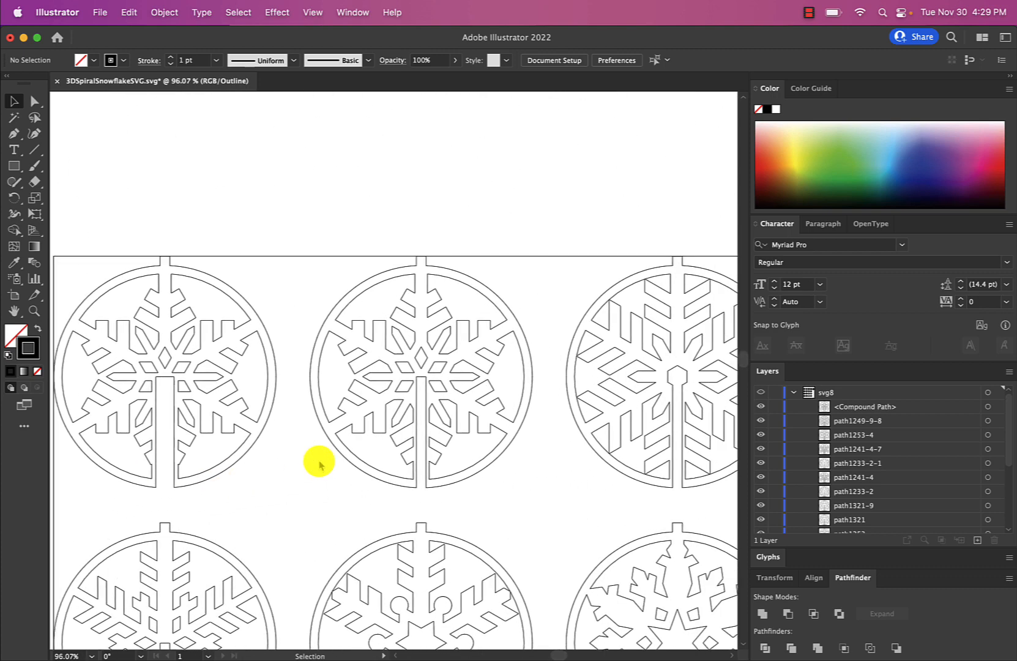
scroll(318, 464, down, 6)
scroll(319, 464, left, 2)
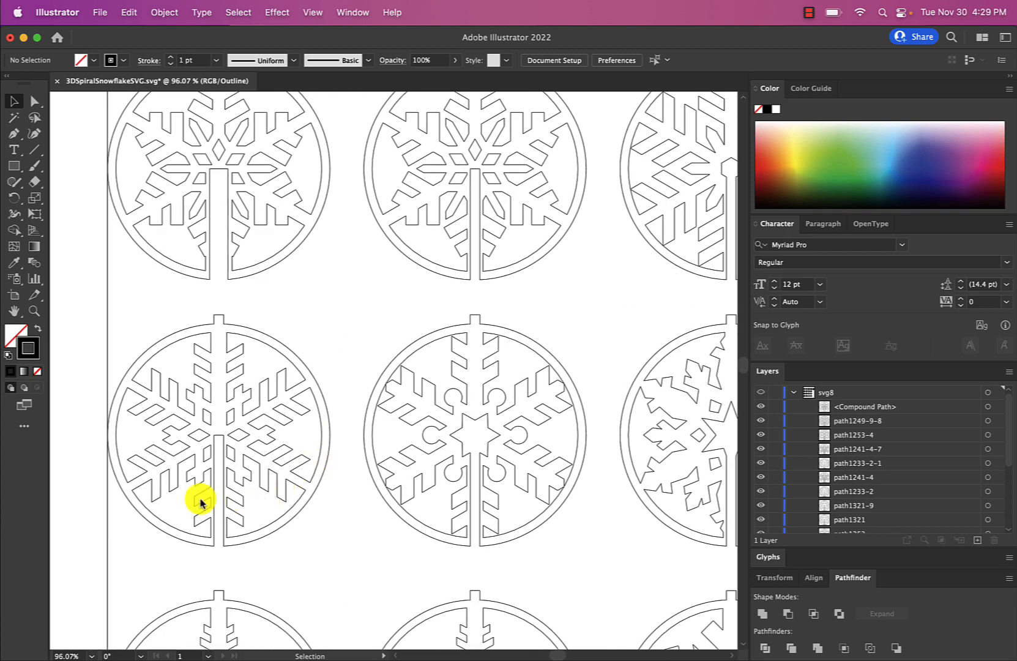
scroll(213, 502, up, 6)
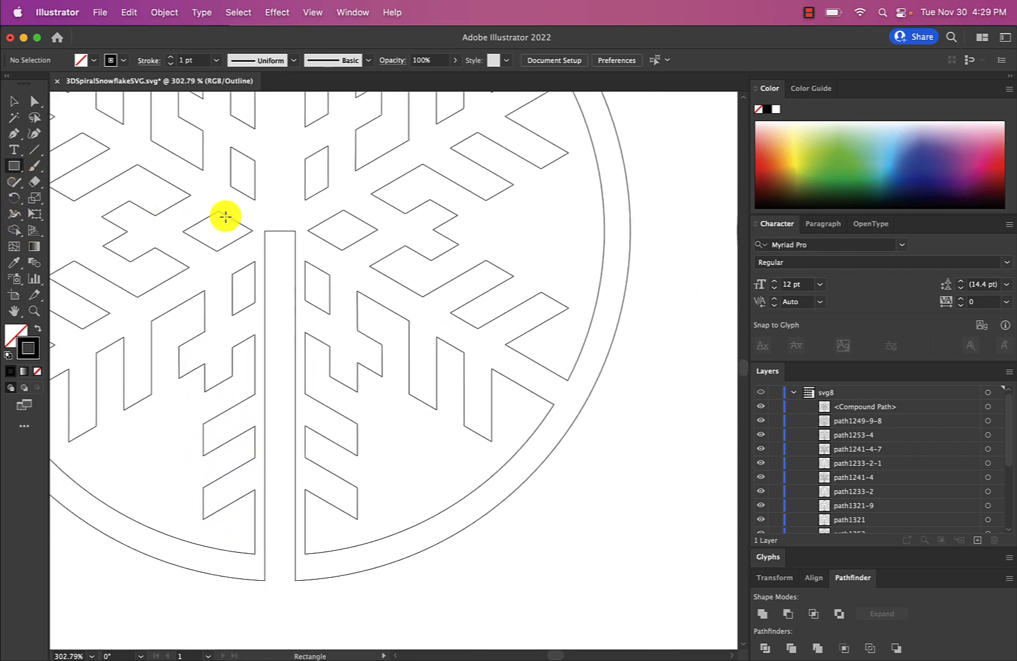
drag(257, 231, 301, 617)
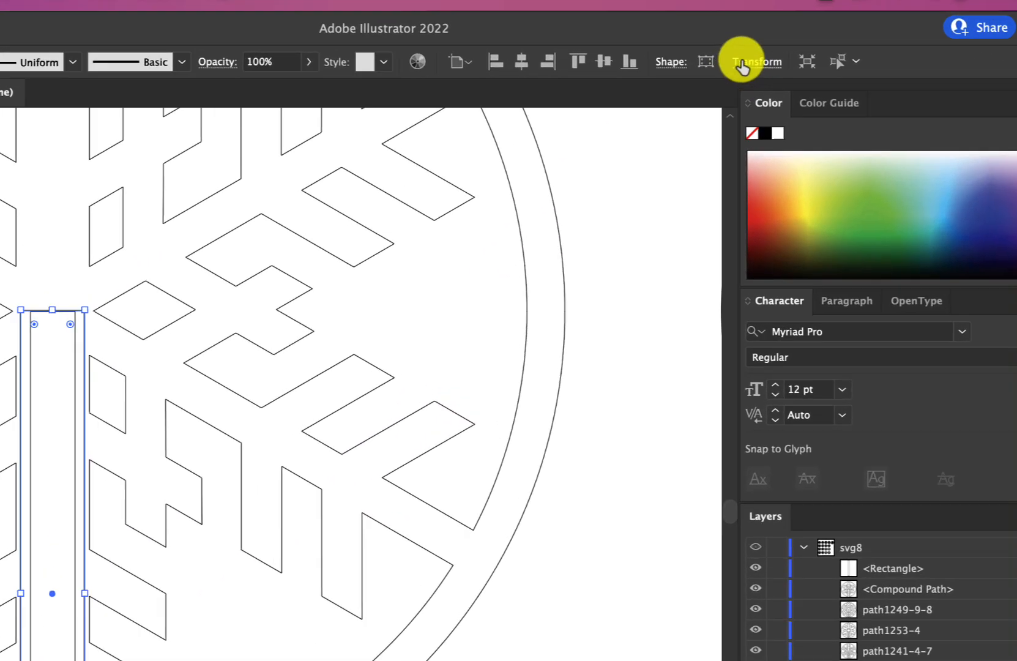
click(743, 63)
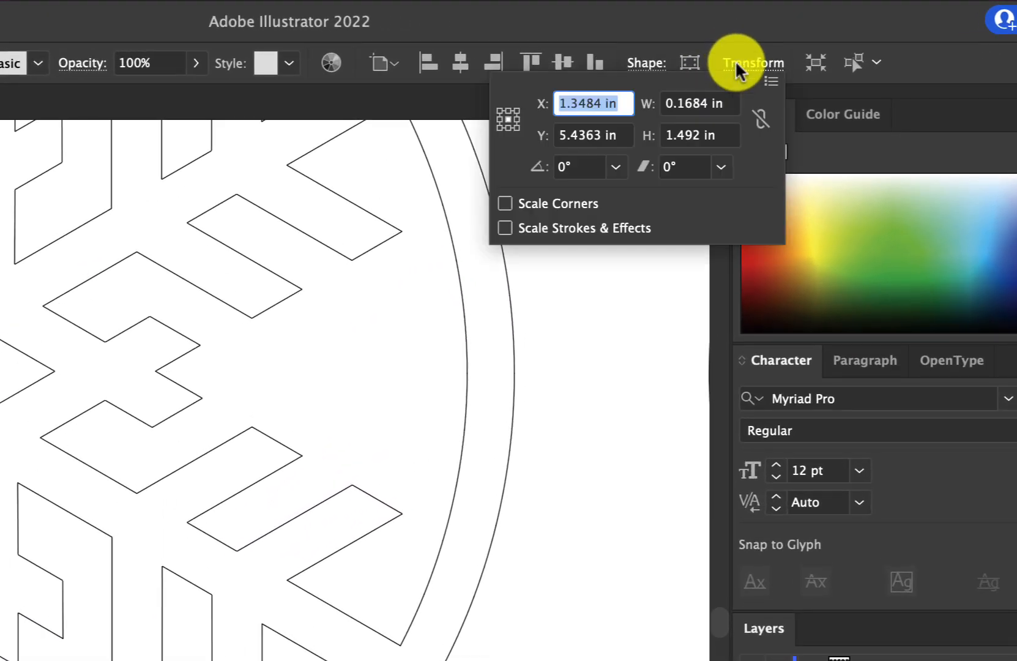
click(685, 116)
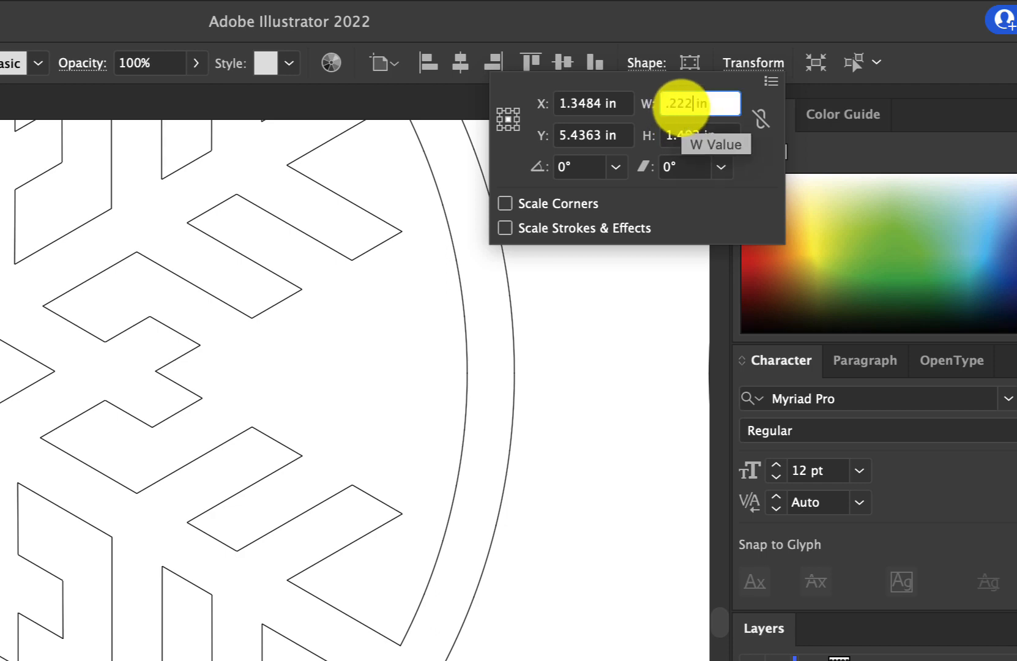
text(.222)
key(Tab)
key(Return)
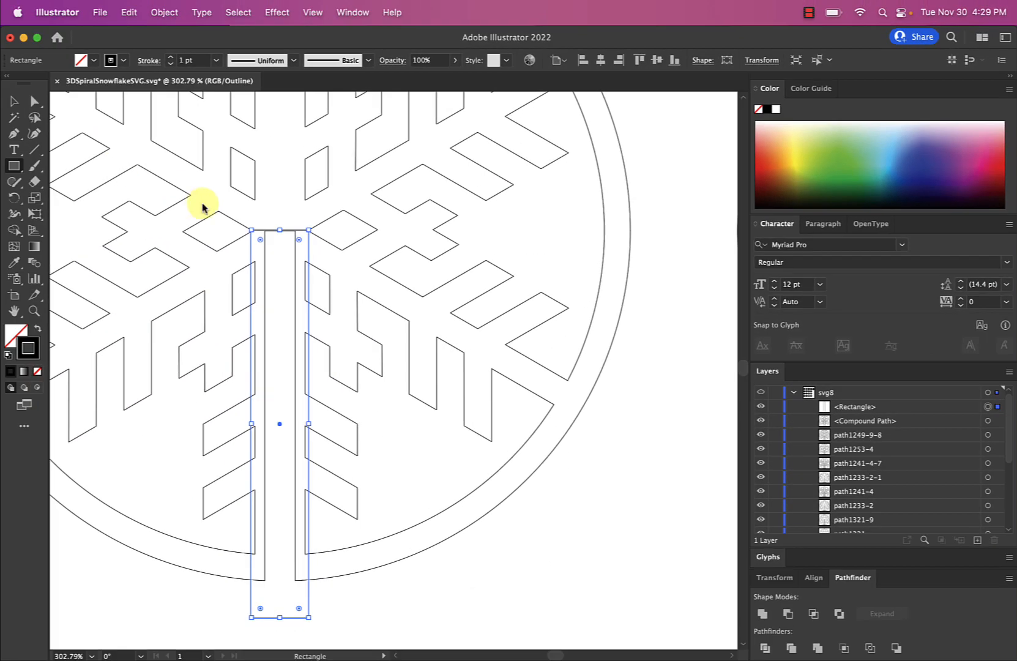
Step: Nudge the 0.222 in rectangle to line up with the slot's upper end and lock it as a guide
scroll(202, 208, up, 3)
drag(336, 251, 335, 253)
scroll(329, 306, down, 3)
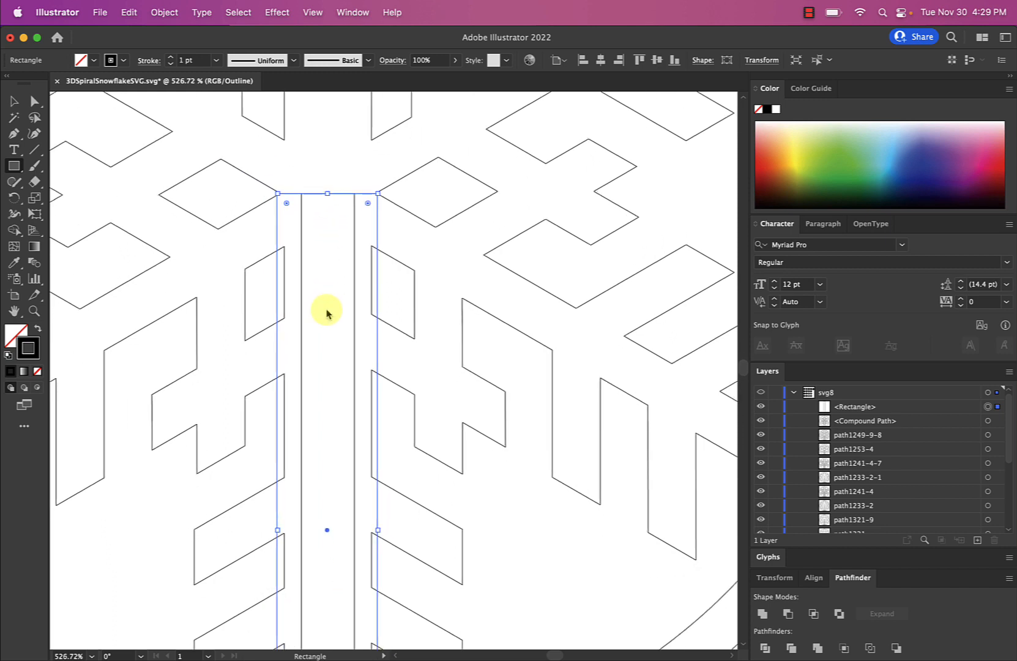
scroll(359, 513, down, 1)
scroll(359, 514, down, 3)
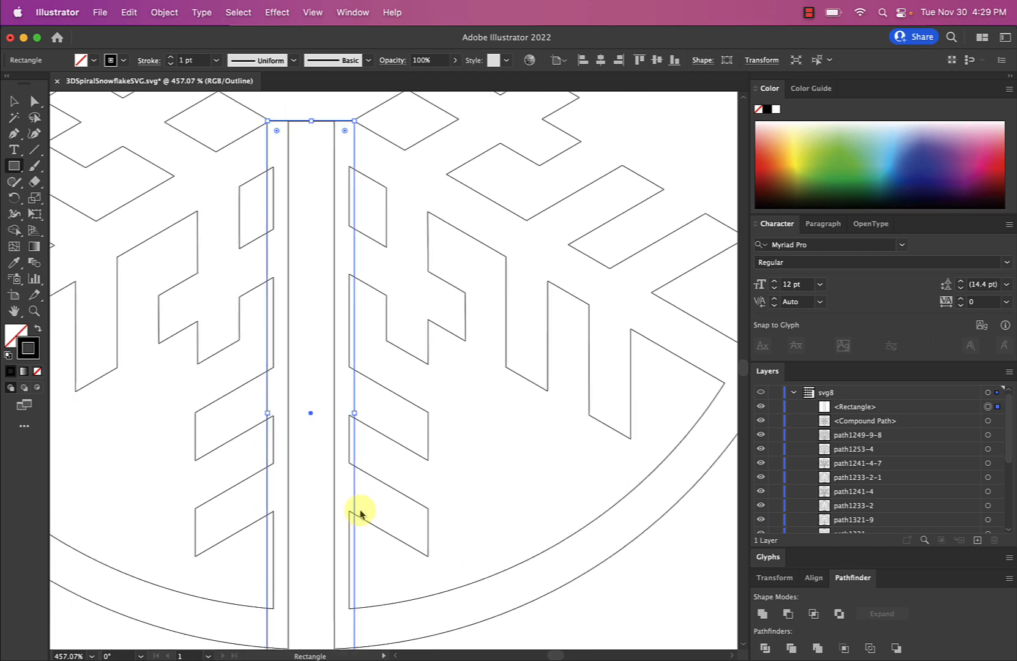
click(776, 406)
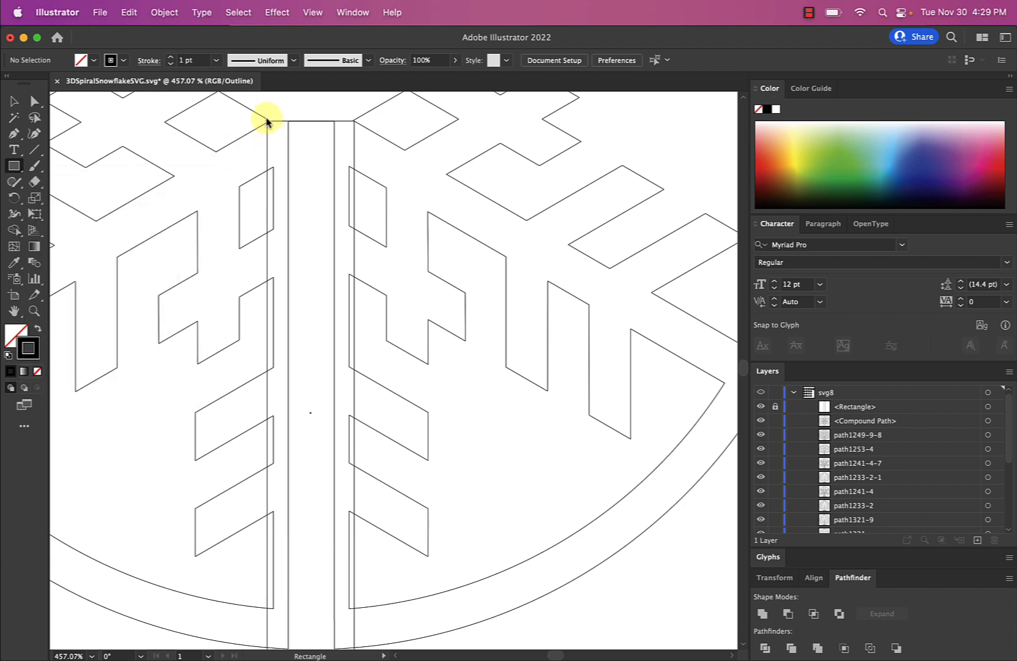
Step: Draw a narrow rectangle along the locked rectangle's left side and place a matching copy along its right side
drag(266, 121, 249, 255)
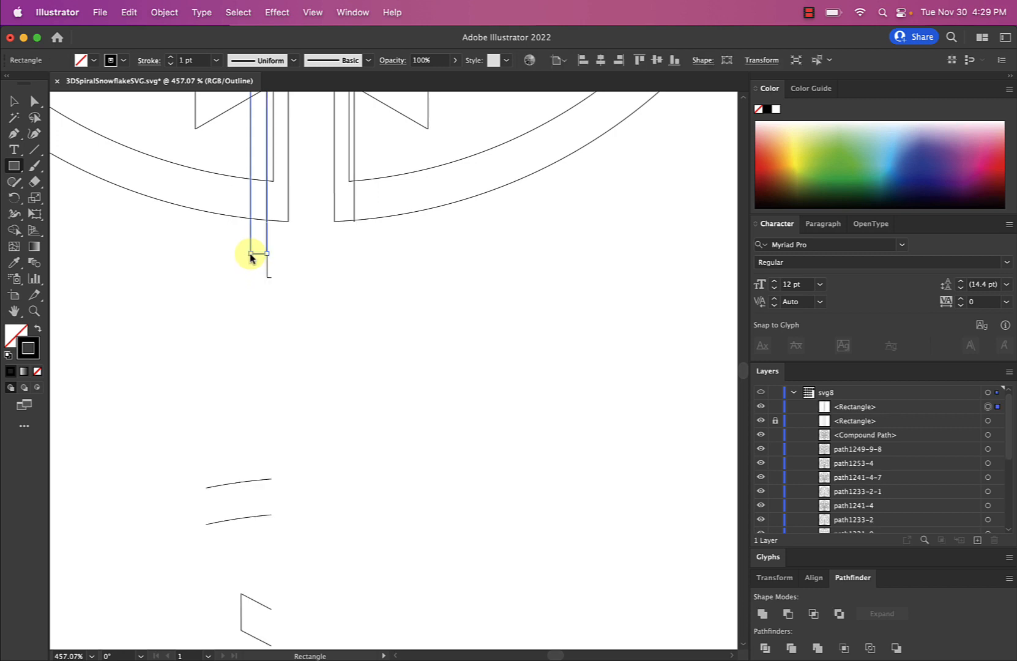
scroll(251, 257, up, 10)
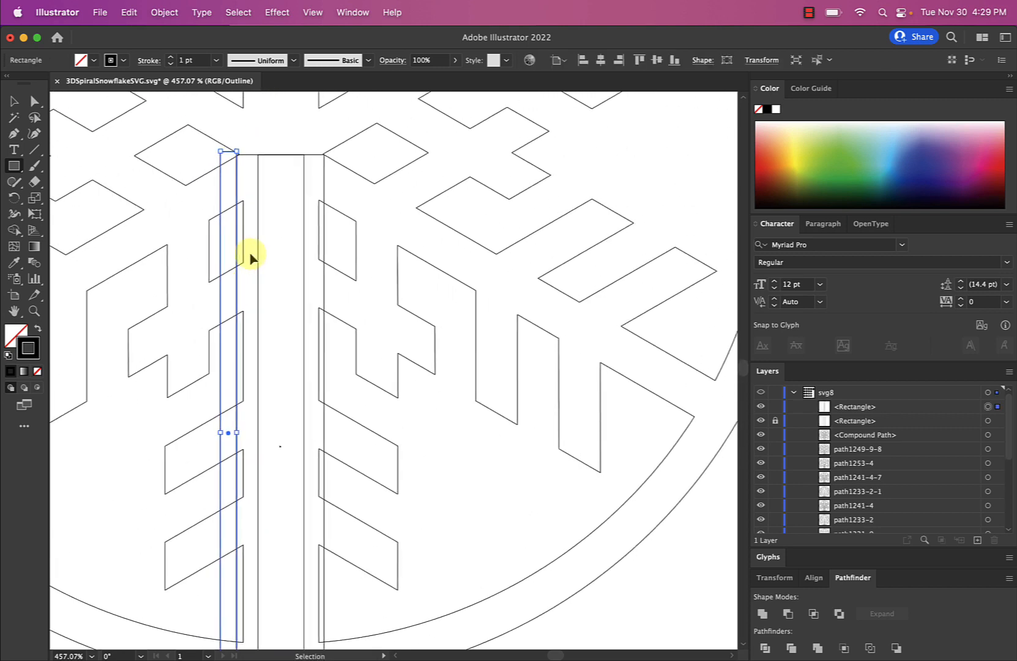
key(super+v)
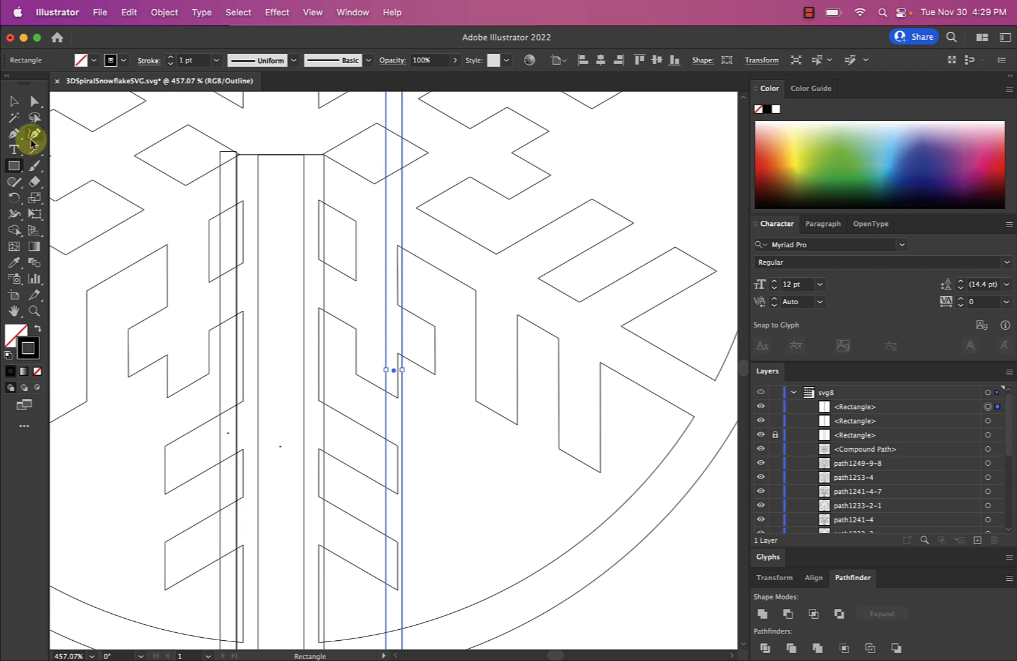
click(14, 101)
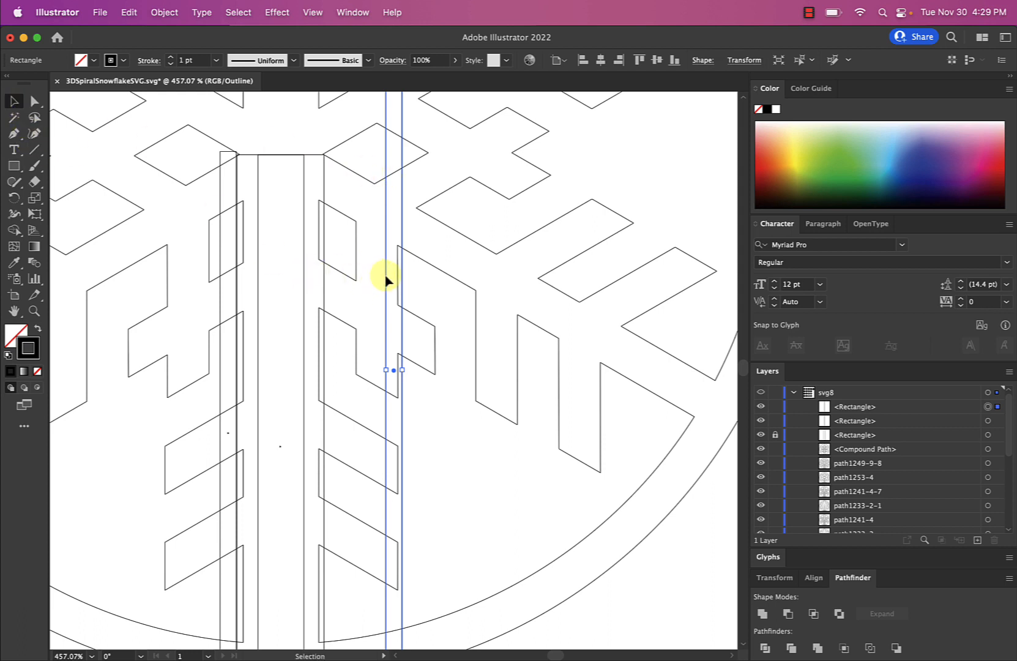
drag(386, 280, 324, 346)
scroll(325, 345, down, 3)
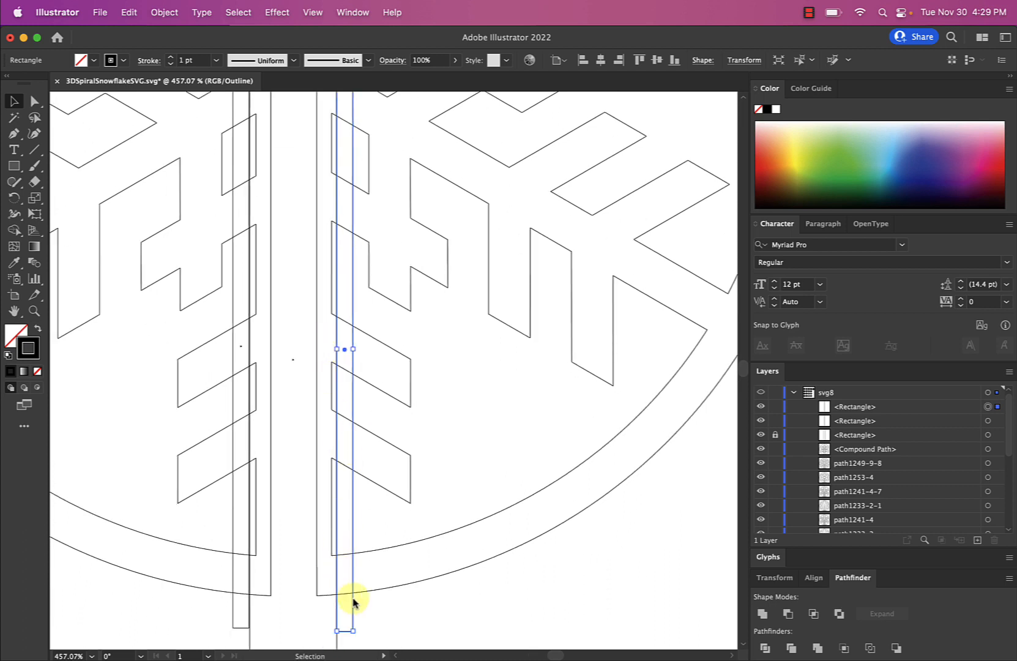
Step: Move both narrow side rectangles up so their lower ends sit inside the snowflake's outer ring
drag(353, 603, 352, 554)
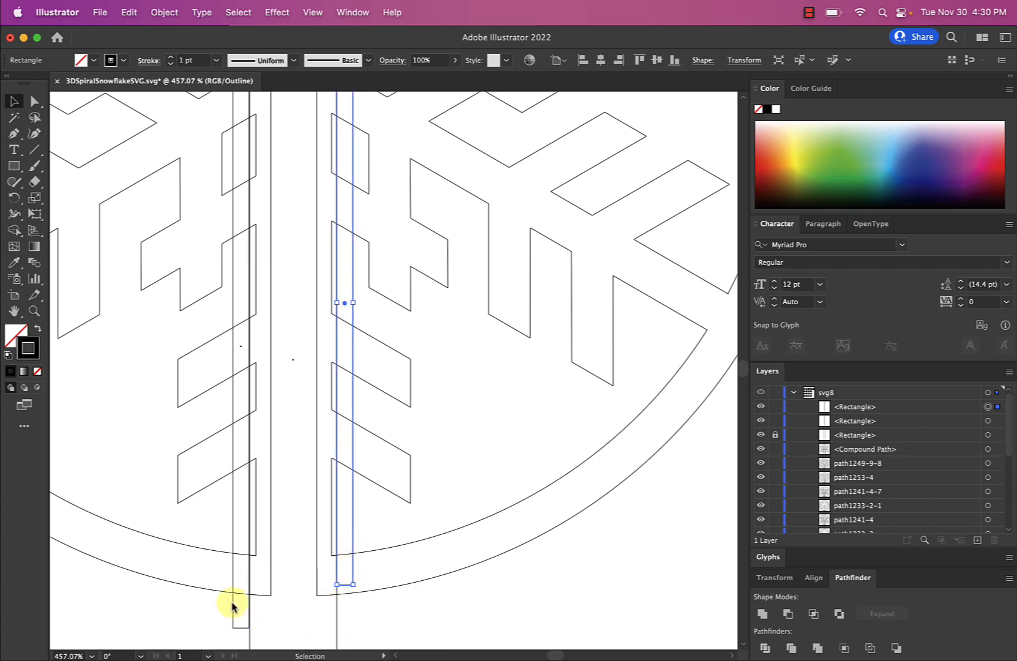
drag(233, 606, 233, 562)
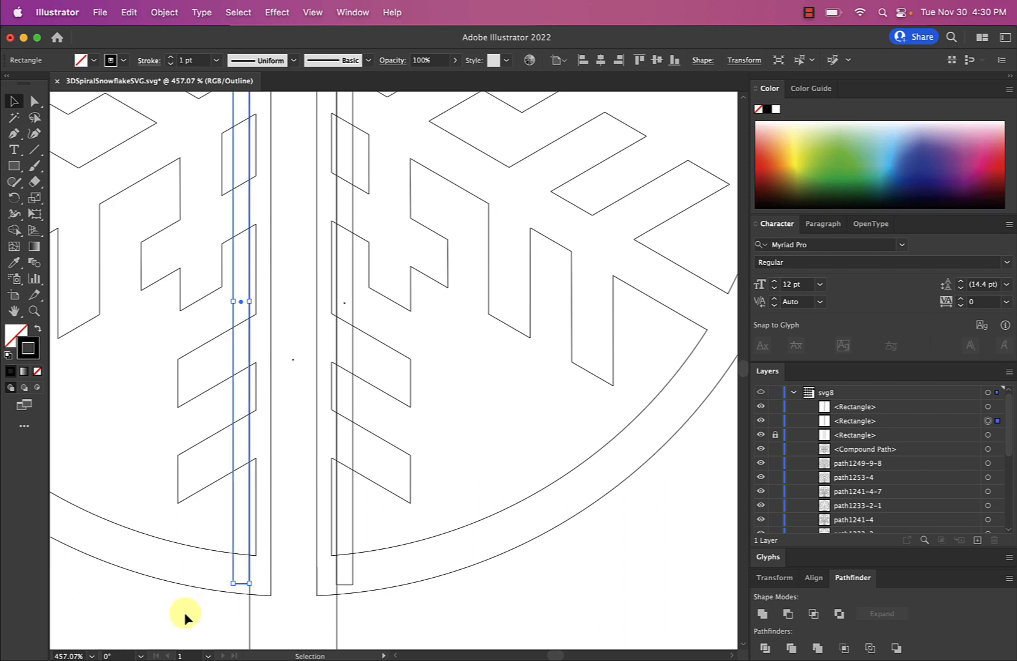
click(186, 617)
scroll(186, 621, up, 2)
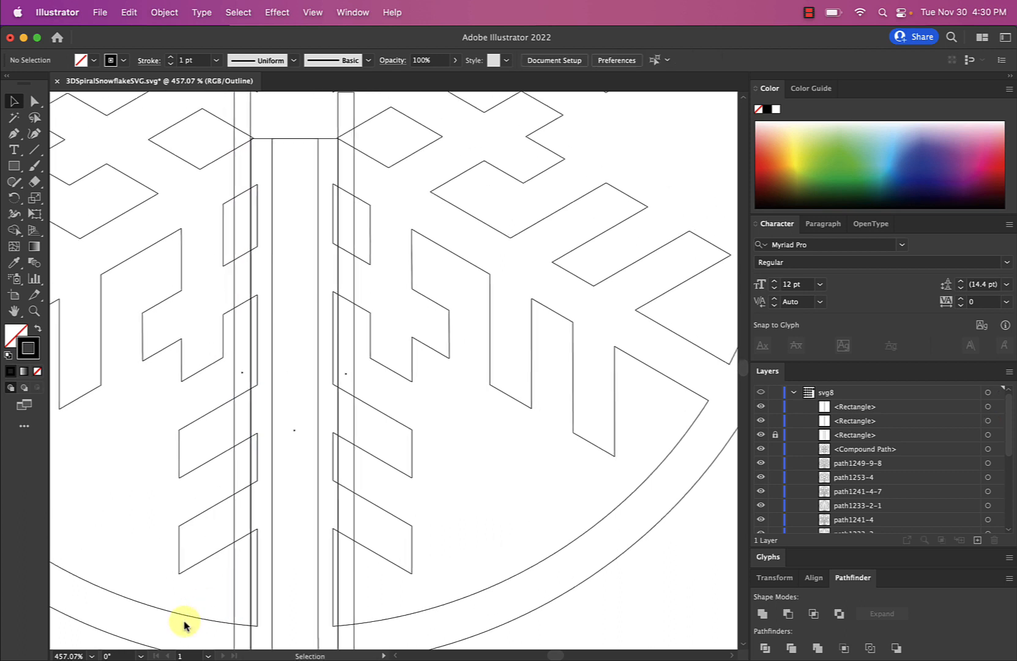
Step: Unite the second-row snowflake with both narrow side rectangles
click(231, 604)
scroll(235, 605, down, 1)
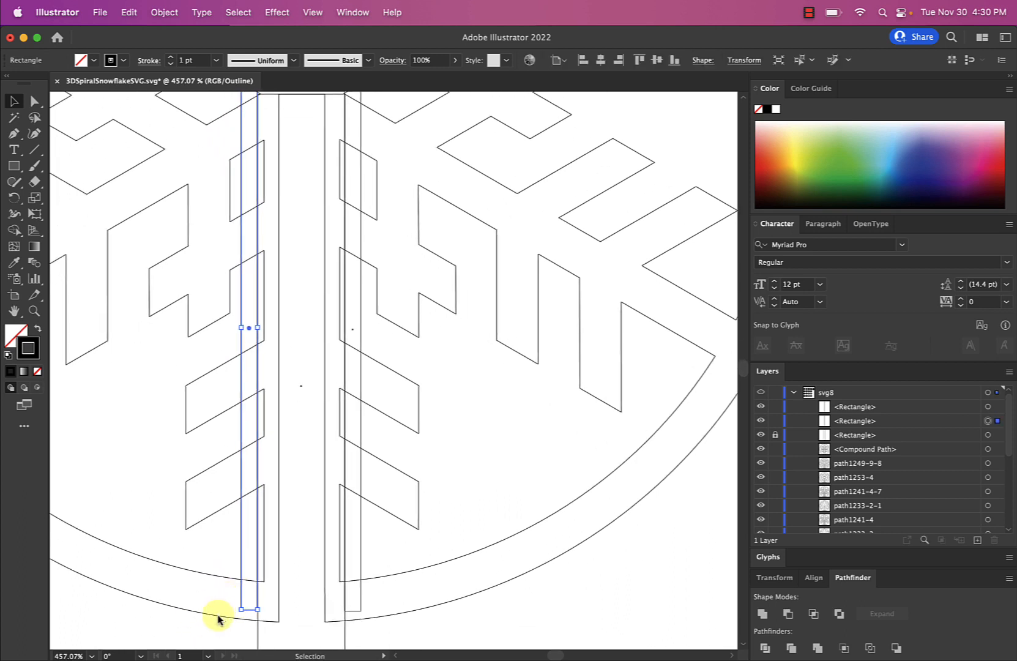
shift+click(218, 615)
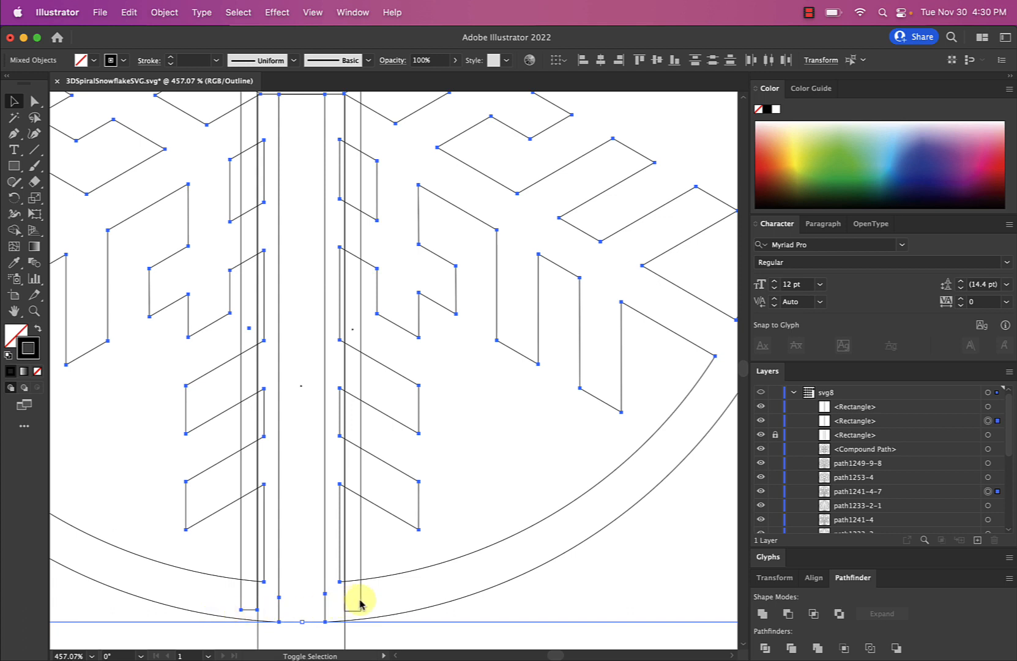
click(763, 615)
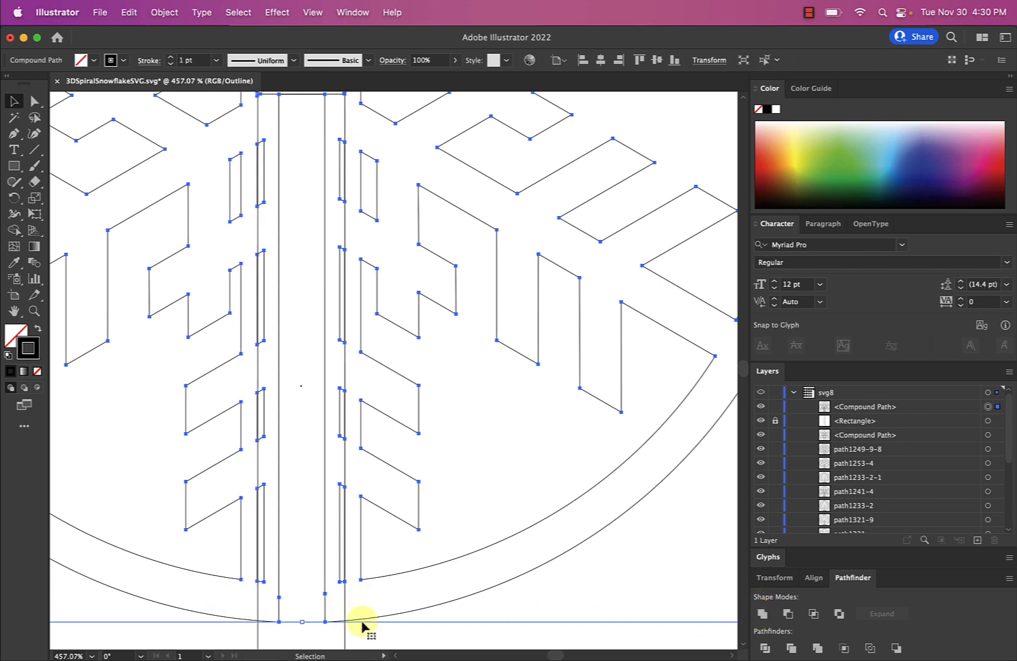
Step: Unlock the slot rectangle and subtract it from the second-row snowflake with Minus Back
click(775, 420)
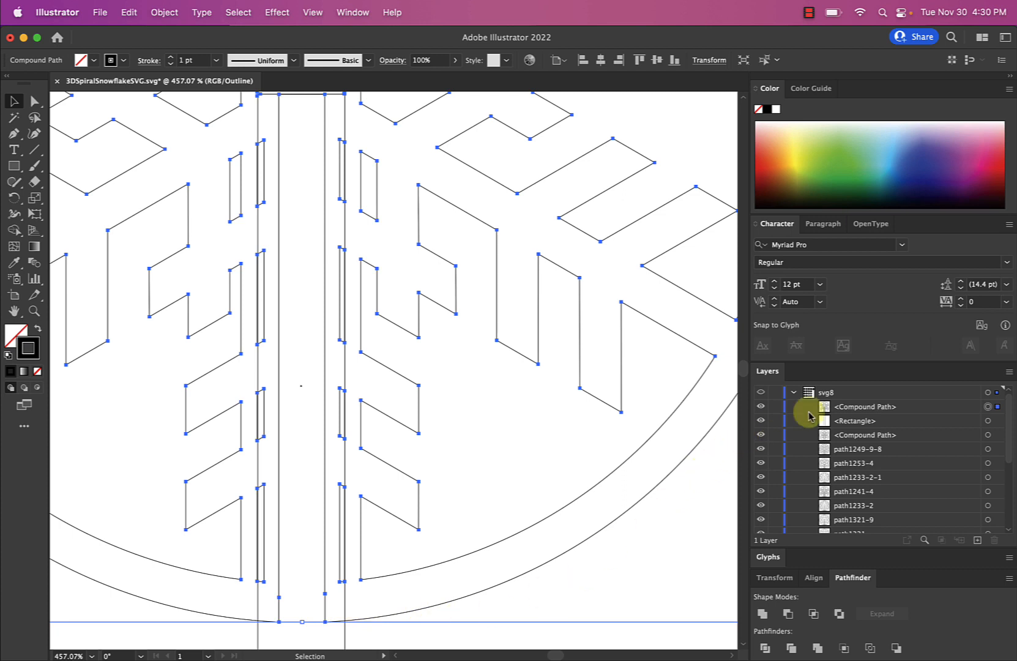
click(388, 607)
scroll(389, 608, down, 2)
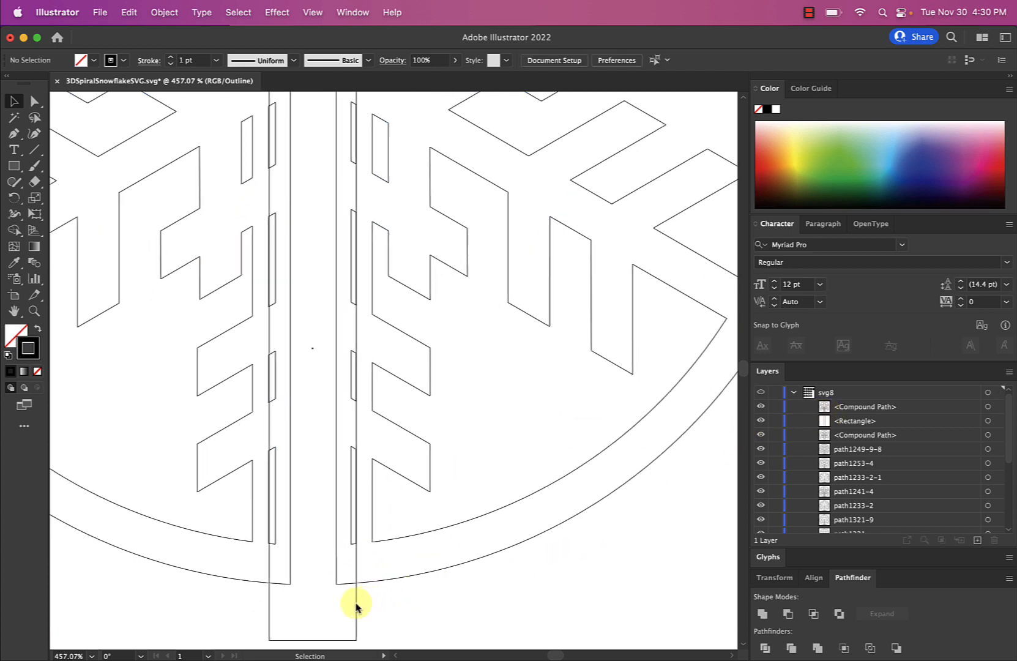
click(356, 606)
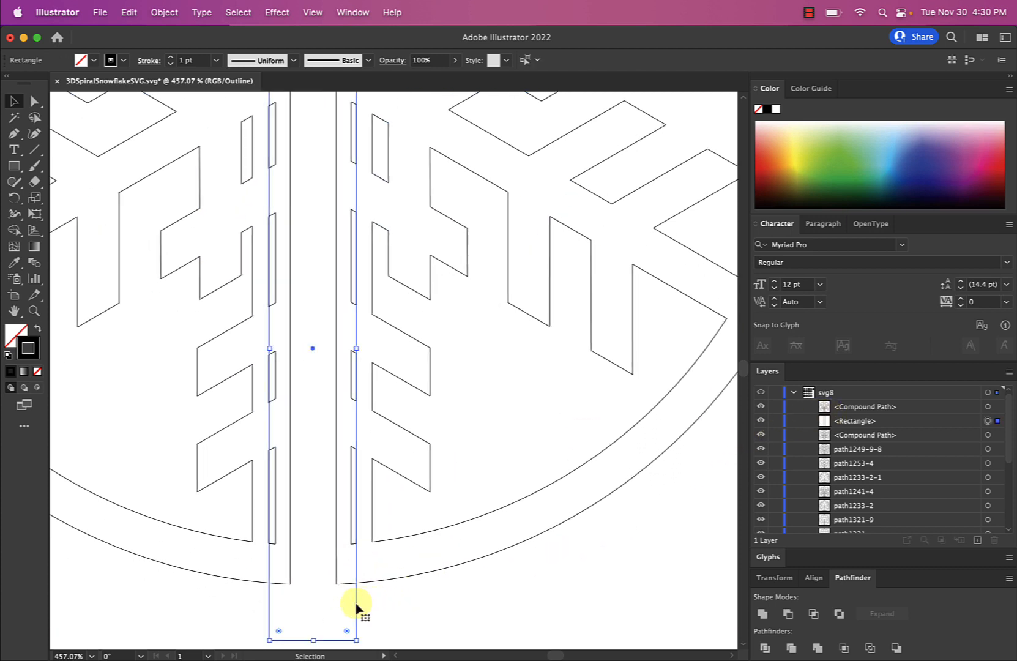
shift+click(403, 580)
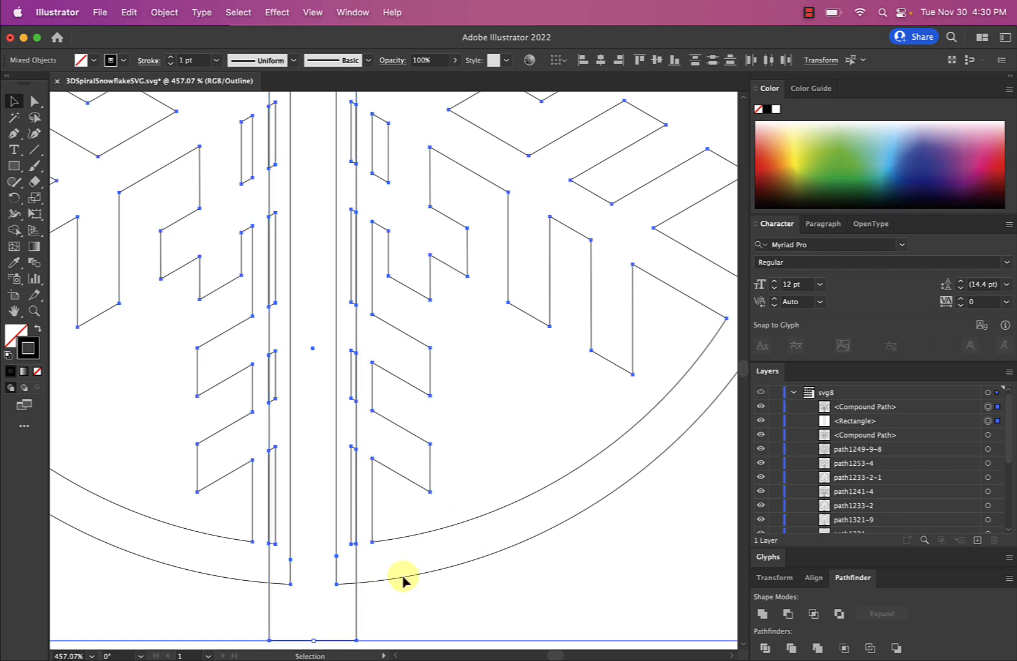
click(895, 649)
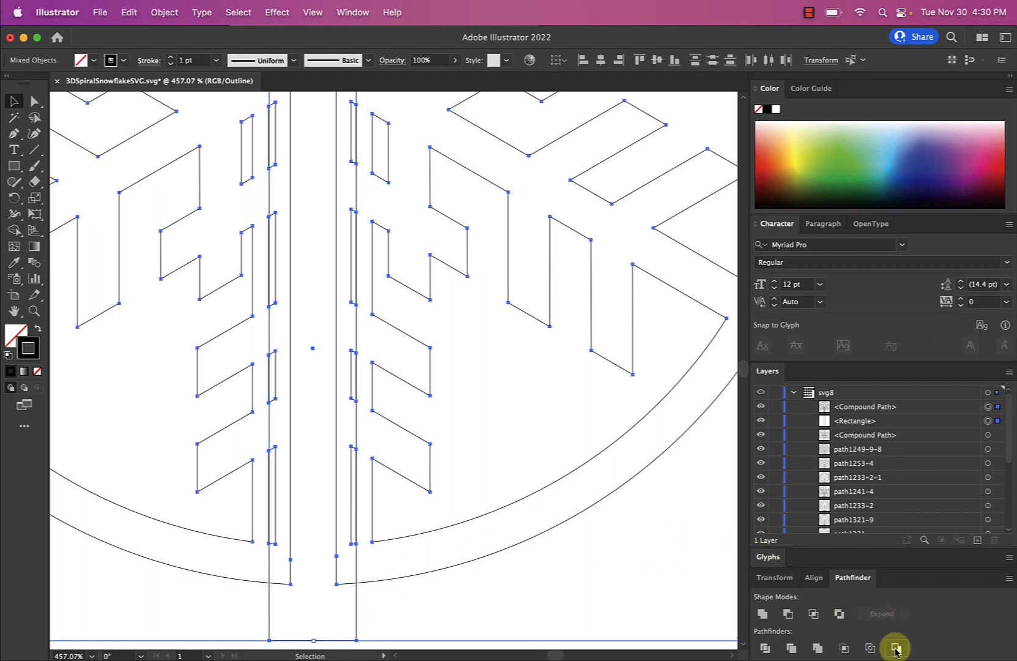
click(472, 618)
scroll(359, 636, down, 5)
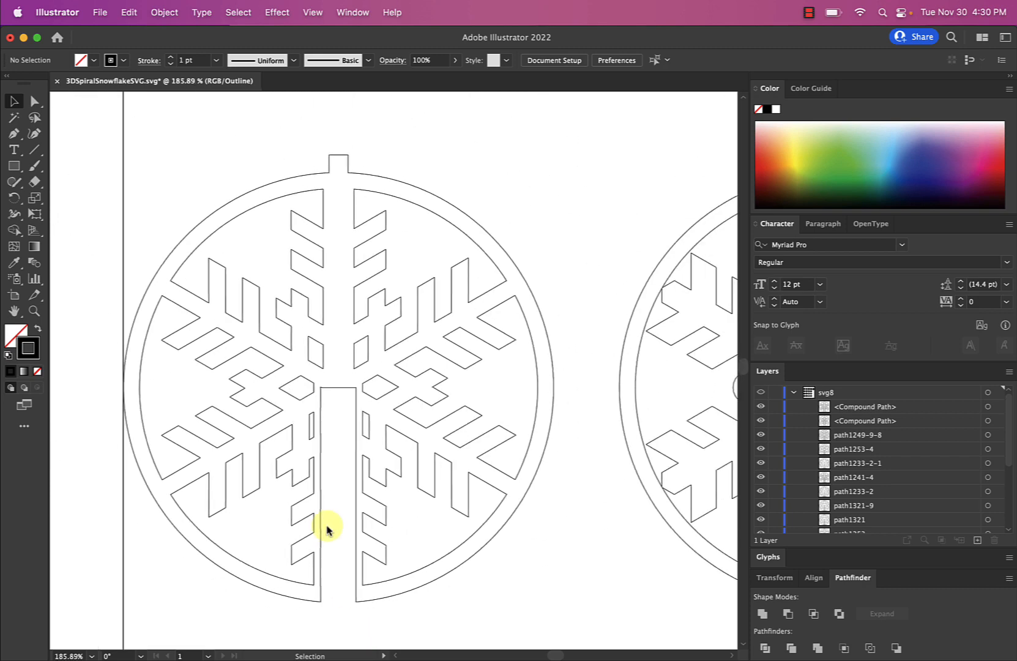